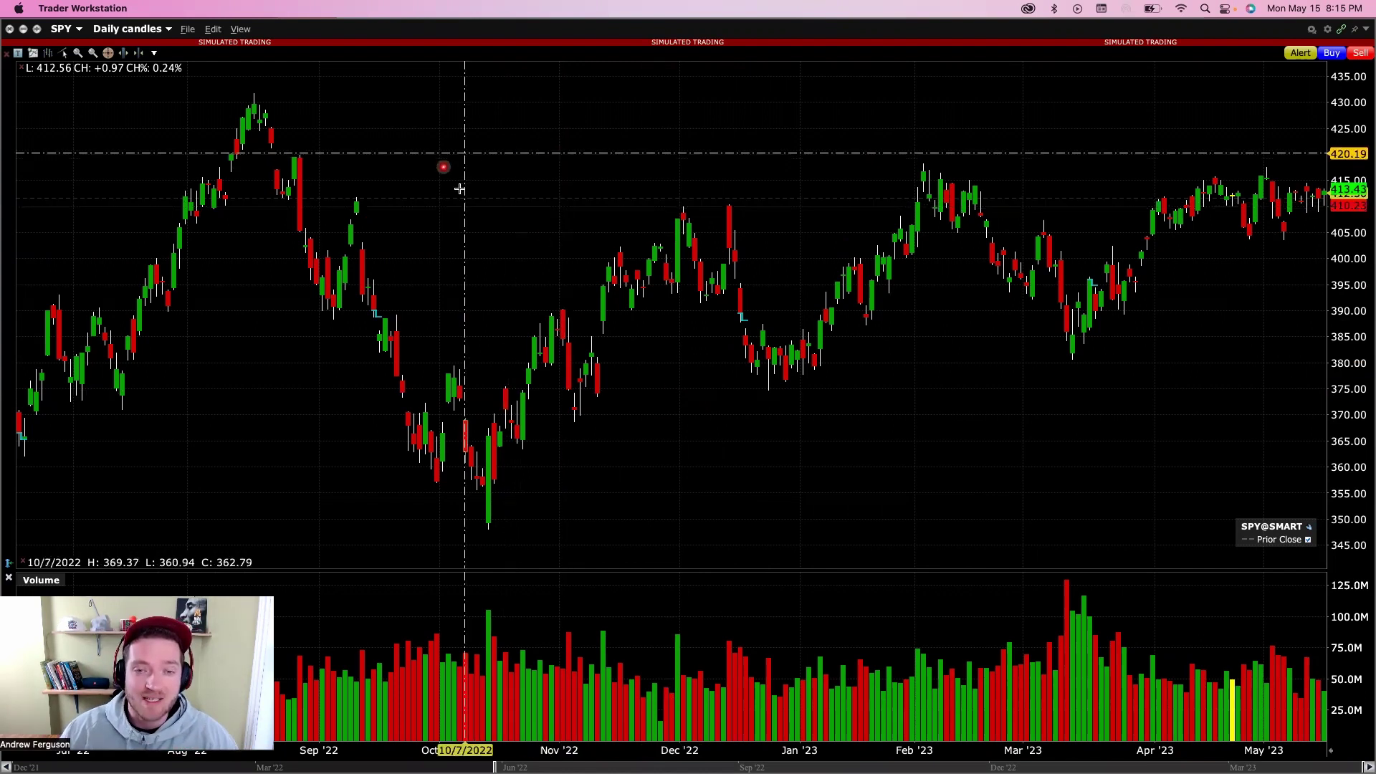
- Choose the Trend Line annotation tool from the Edit menu for the SPY daily chart
left_click(213, 30)
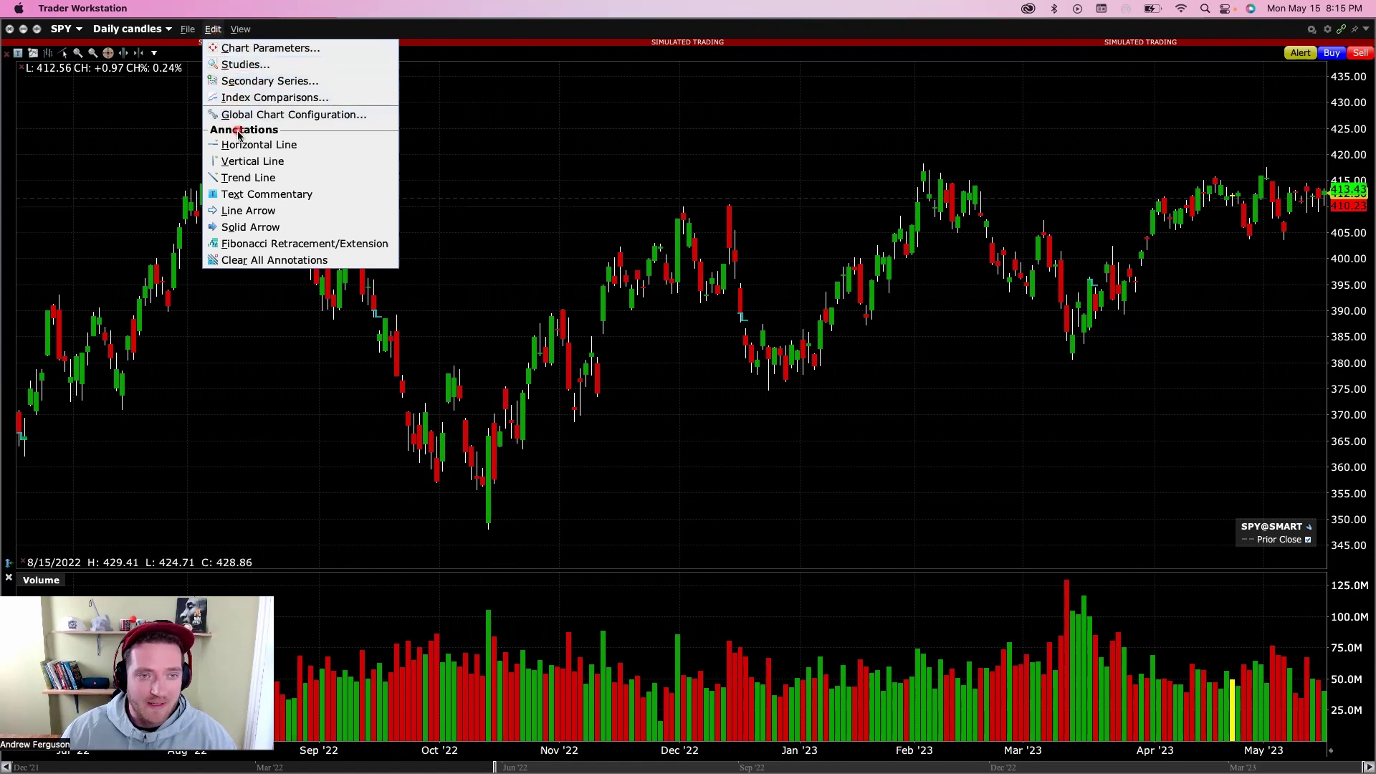
left_click(251, 161)
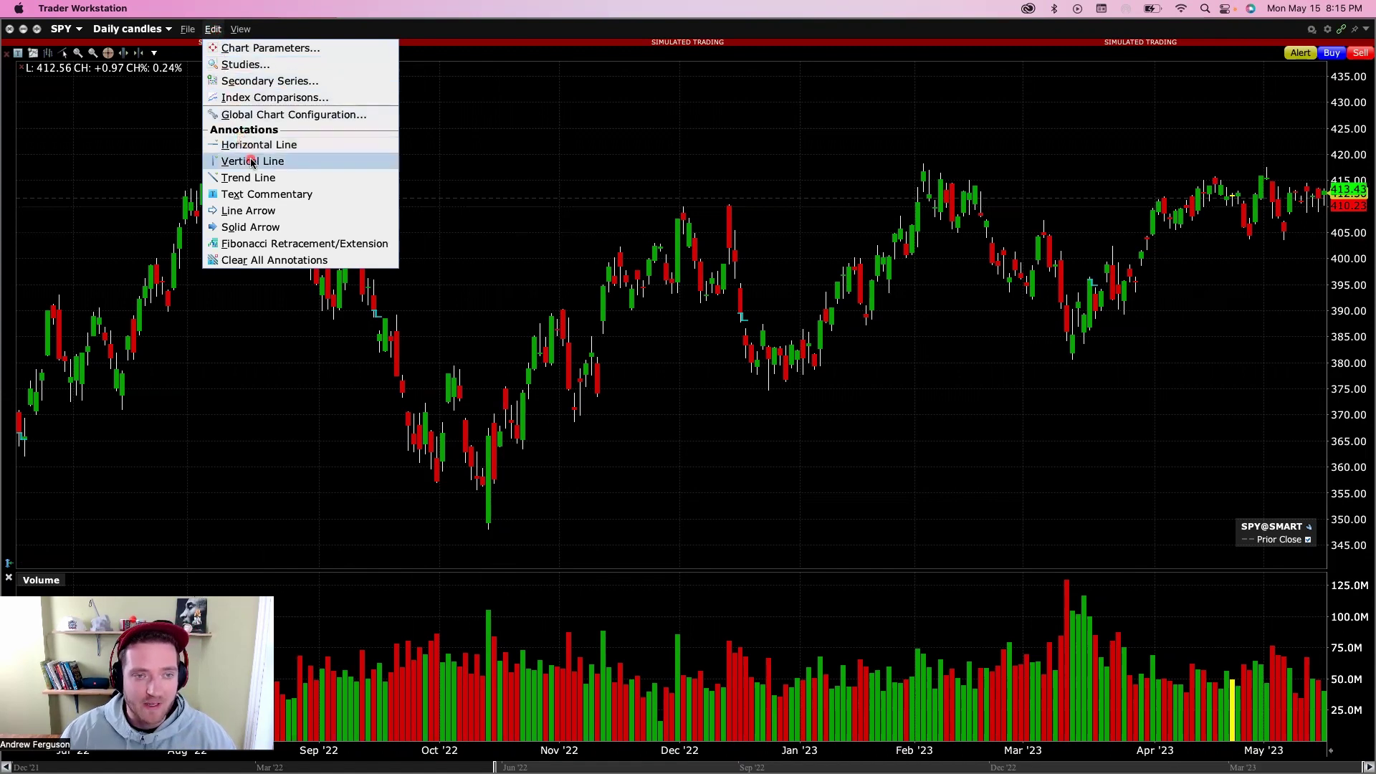
left_click(347, 180)
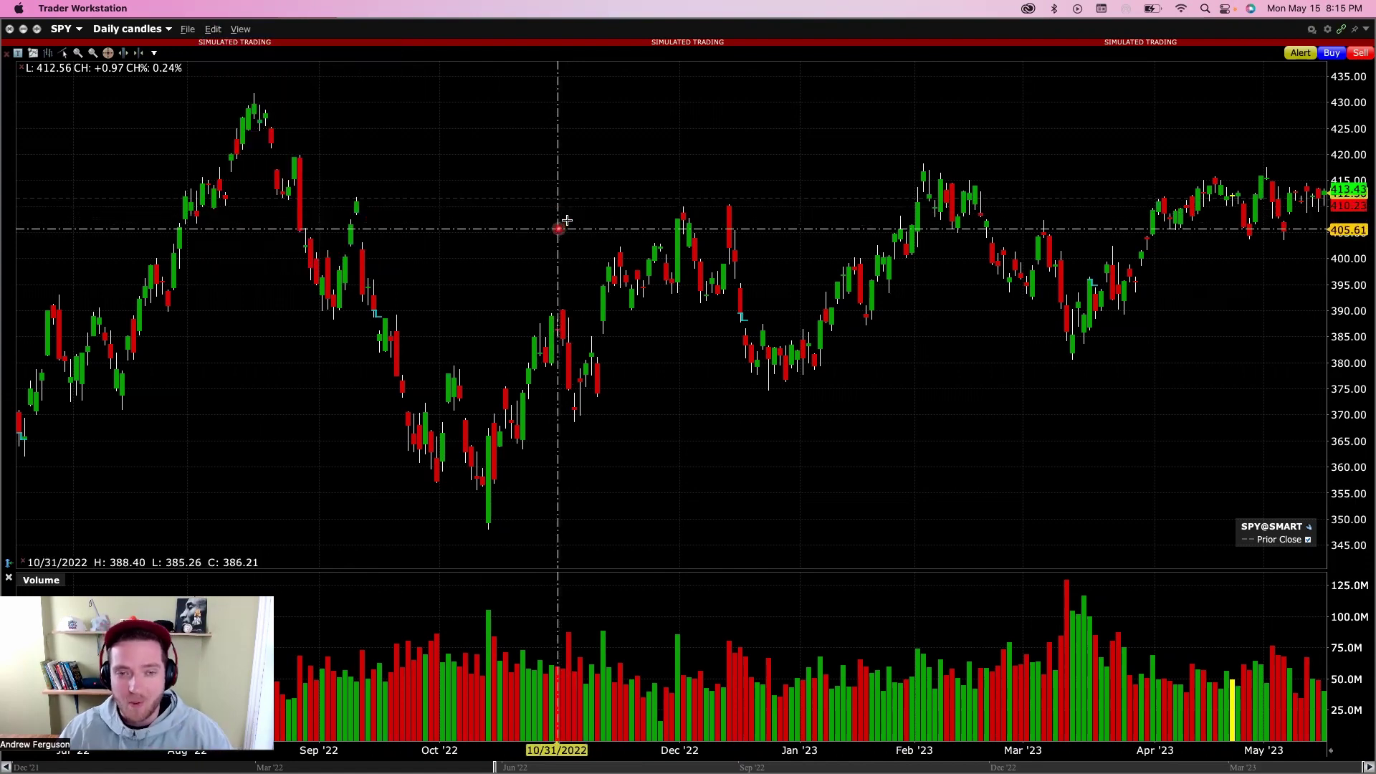
- Place a horizontal trendline along the December lows and drag it to the 376.31 level
right_click(517, 270)
mouse_move(581, 317)
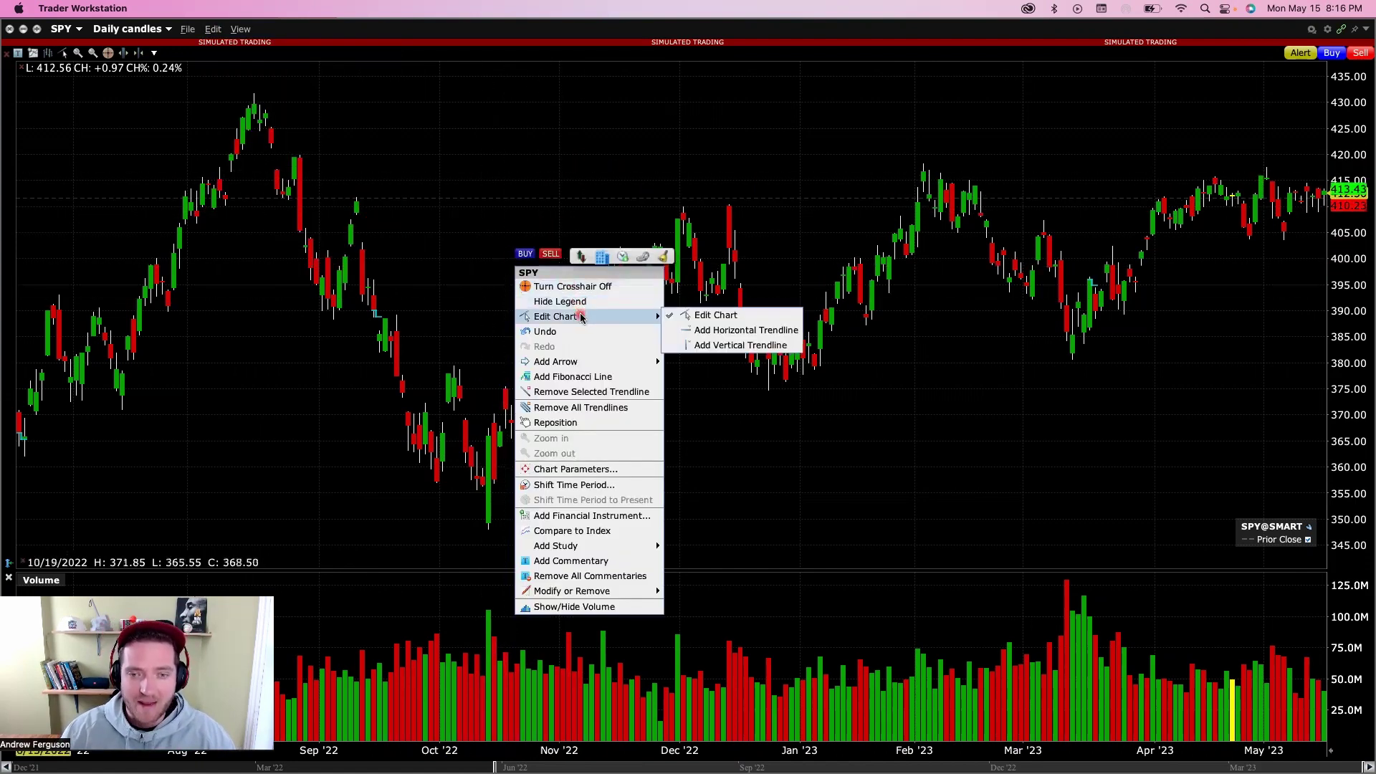
left_click(745, 330)
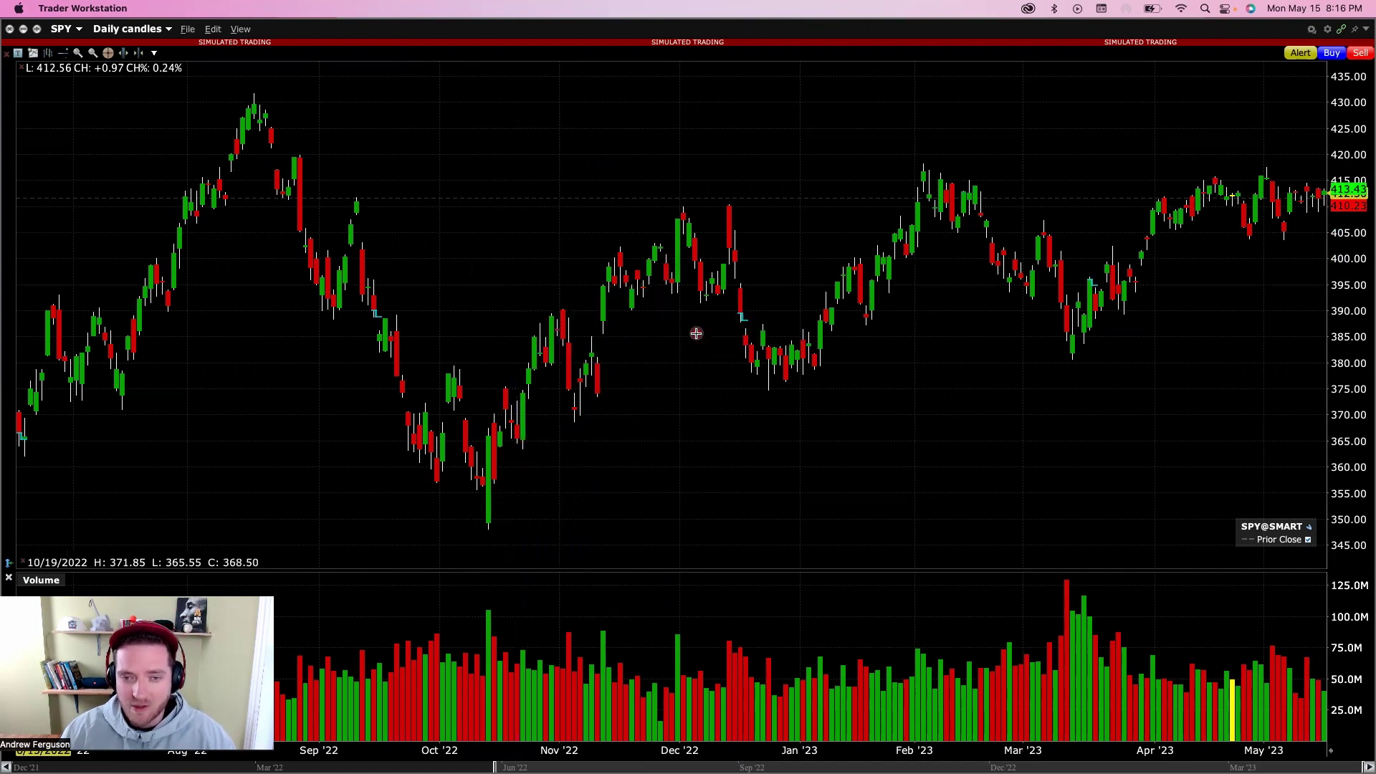
left_click(701, 380)
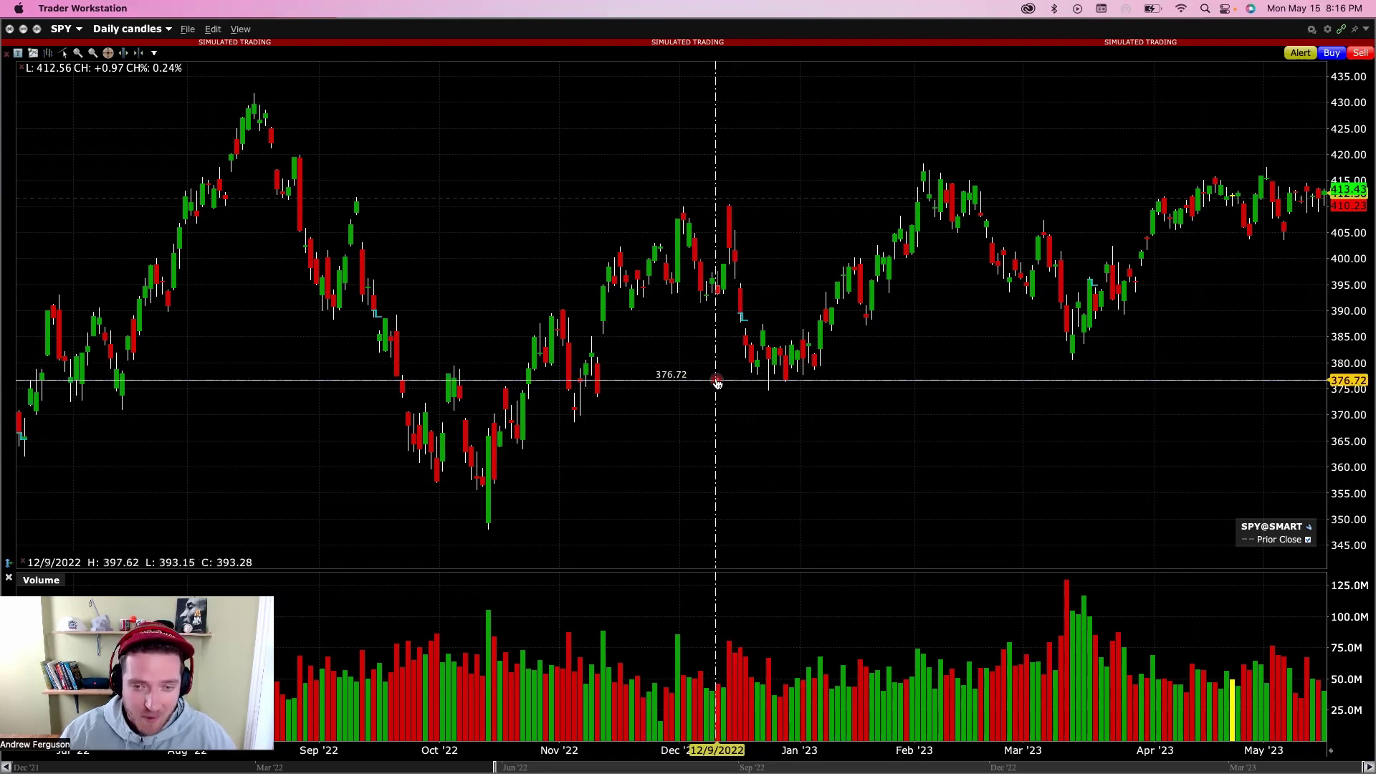
mouse_move(716, 383)
left_mouse_down()
mouse_move(716, 409)
mouse_move(717, 385)
left_mouse_up()
- Recolour the 376.31 horizontal trendline pink
right_click(716, 384)
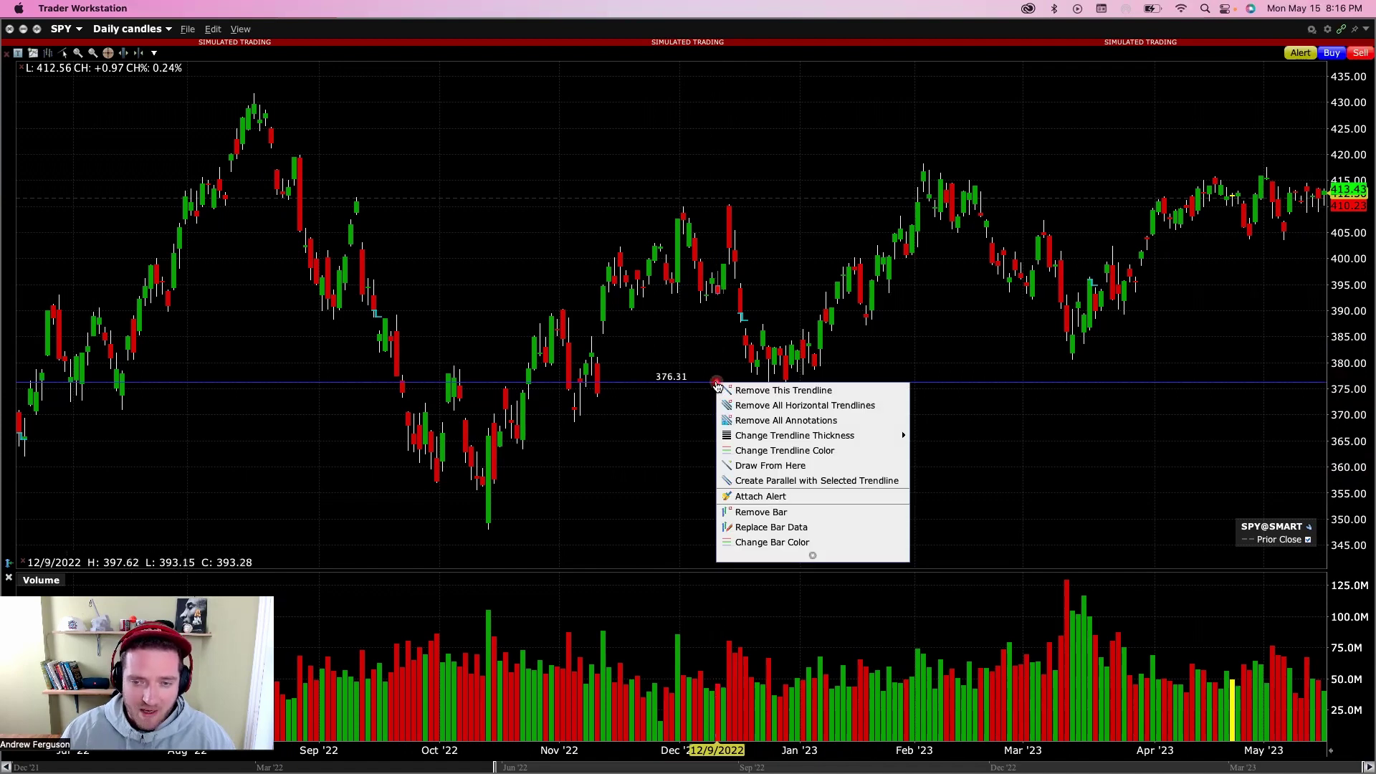
left_click(743, 449)
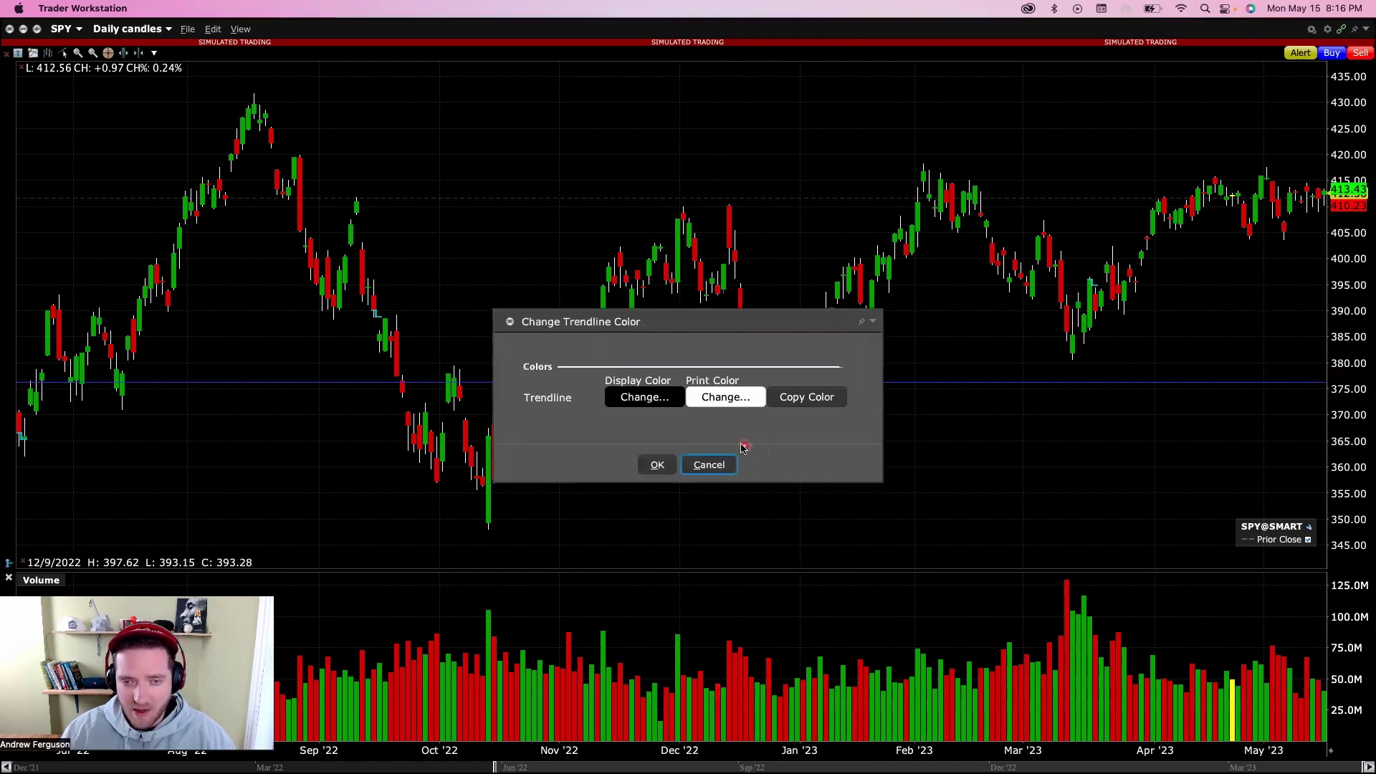
left_click(658, 398)
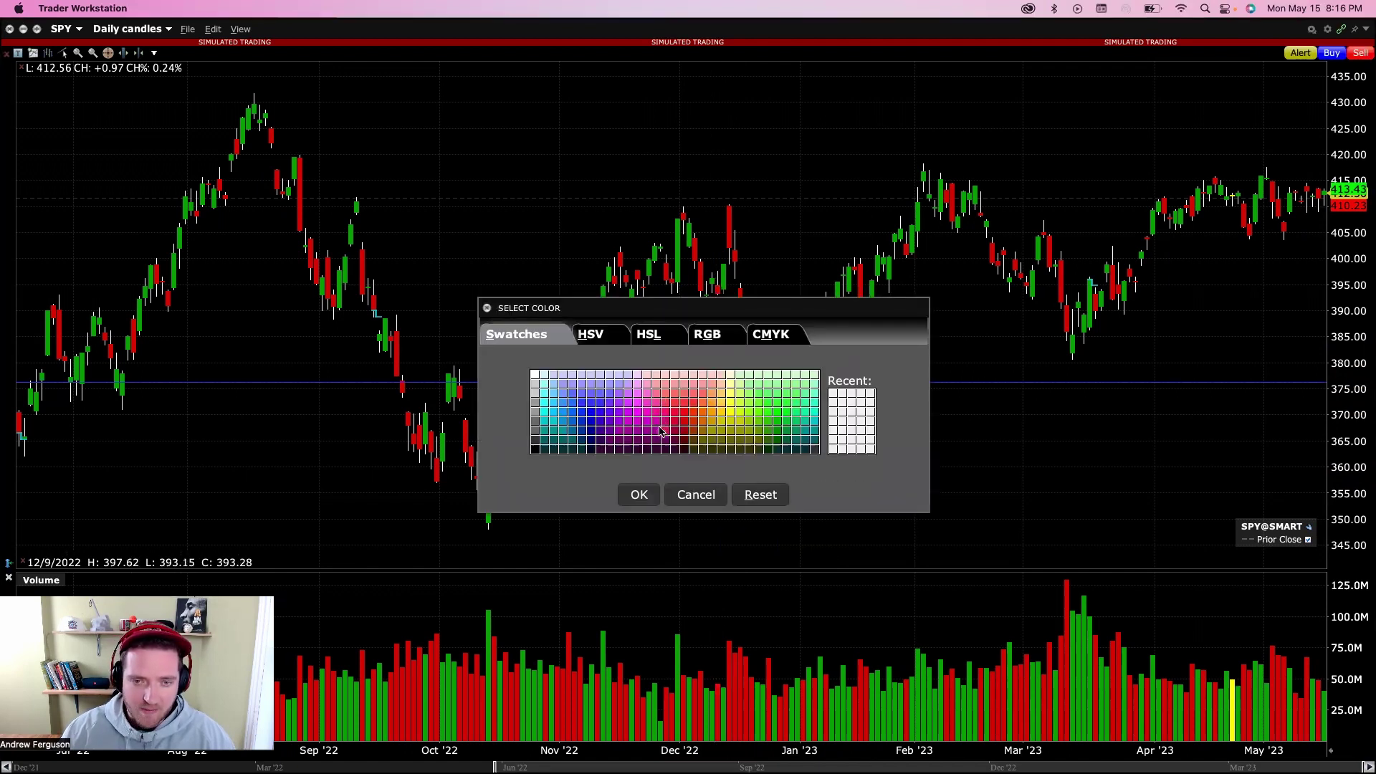
left_click(645, 495)
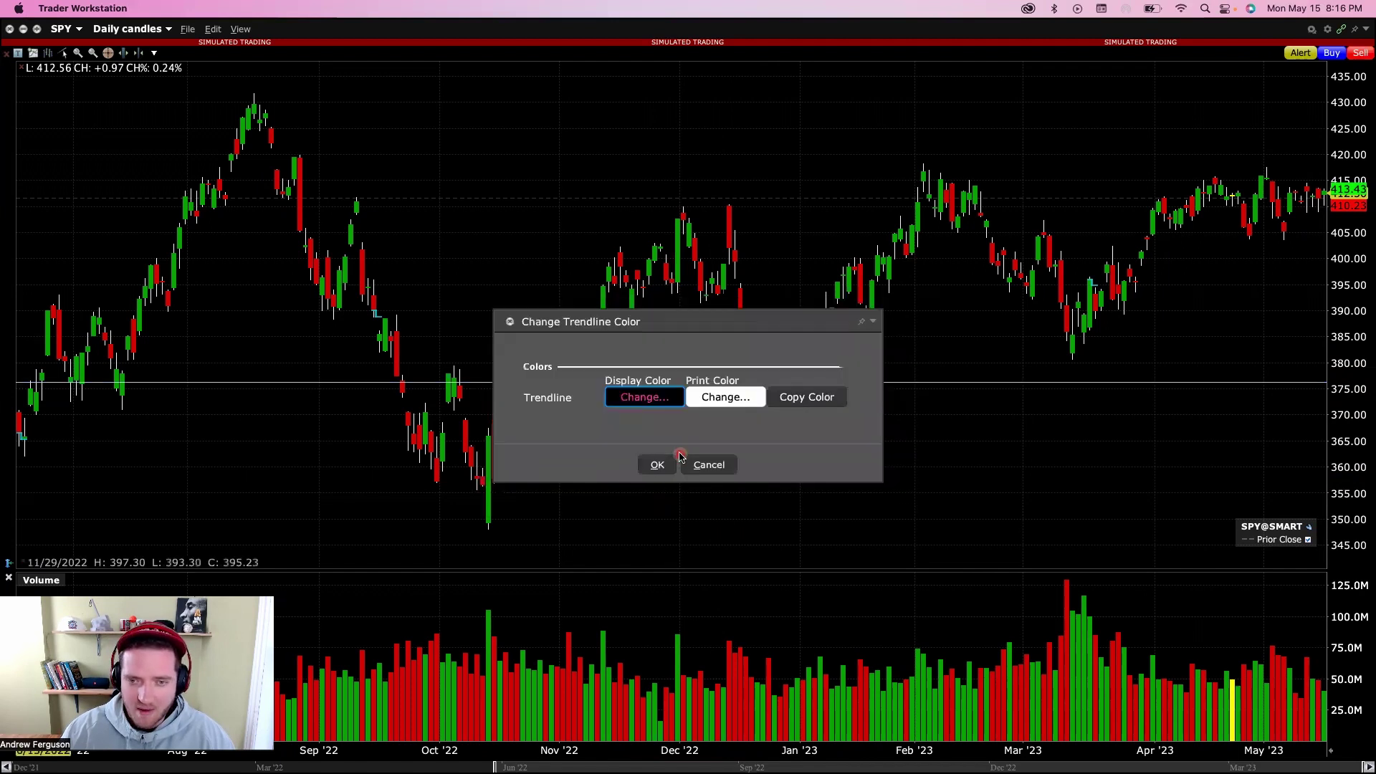
left_click(674, 465)
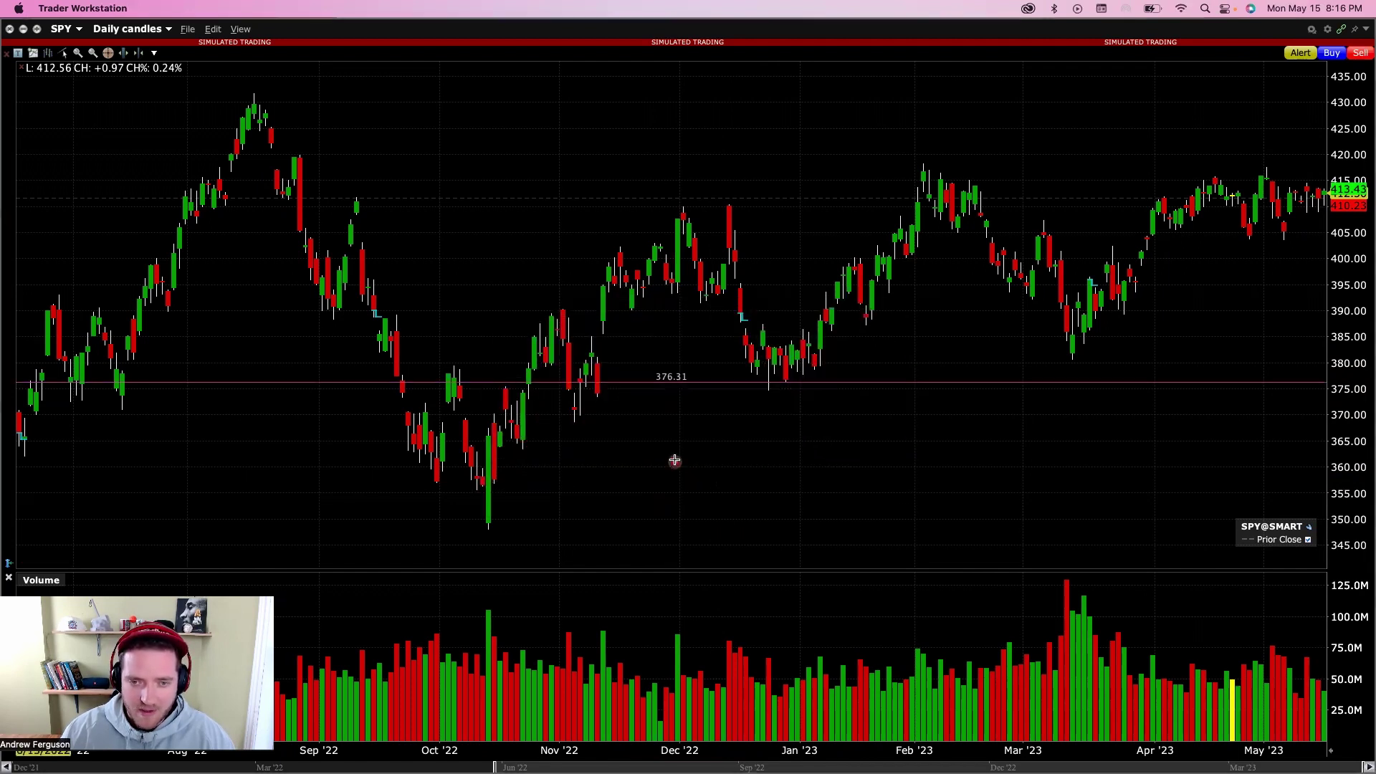
- Set the 376.31 trendline thickness to 4, the maximum
right_click(717, 384)
mouse_move(758, 440)
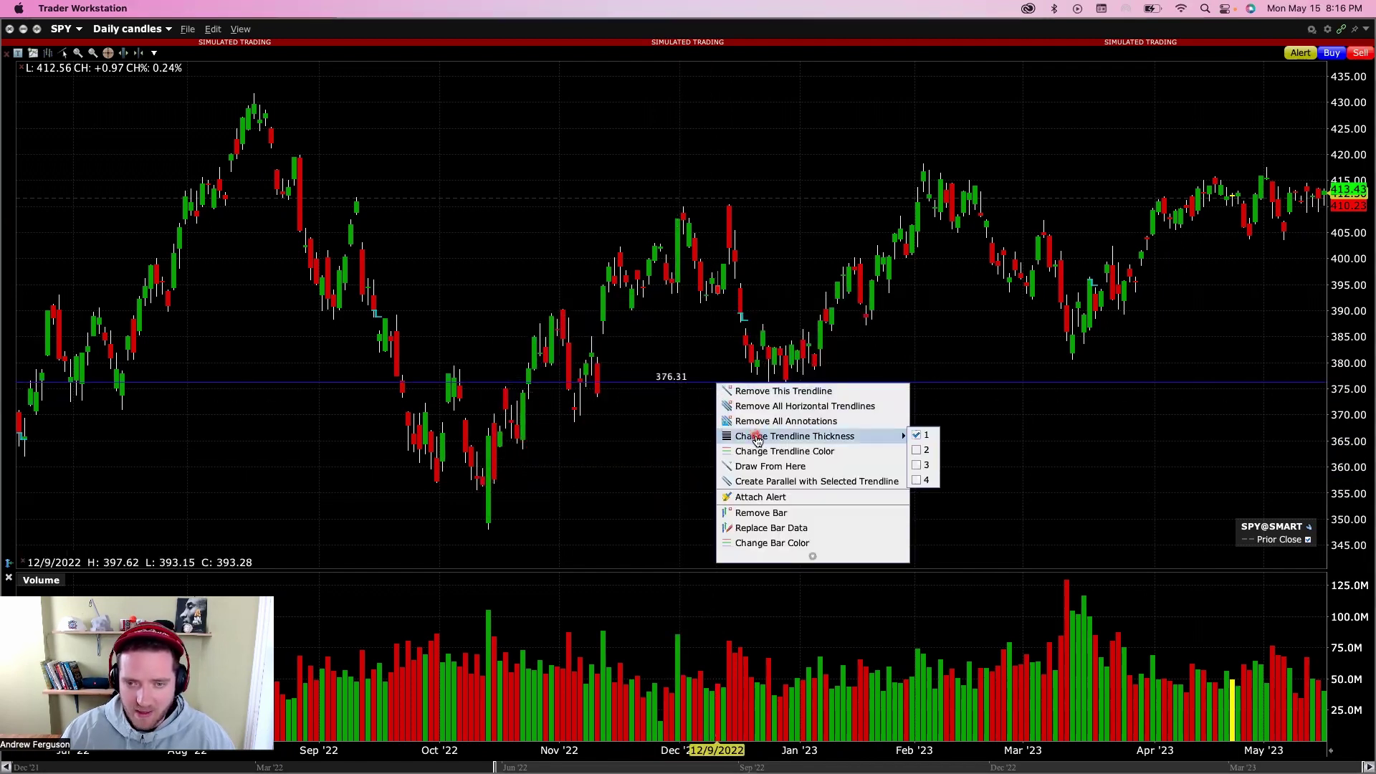
left_click(915, 481)
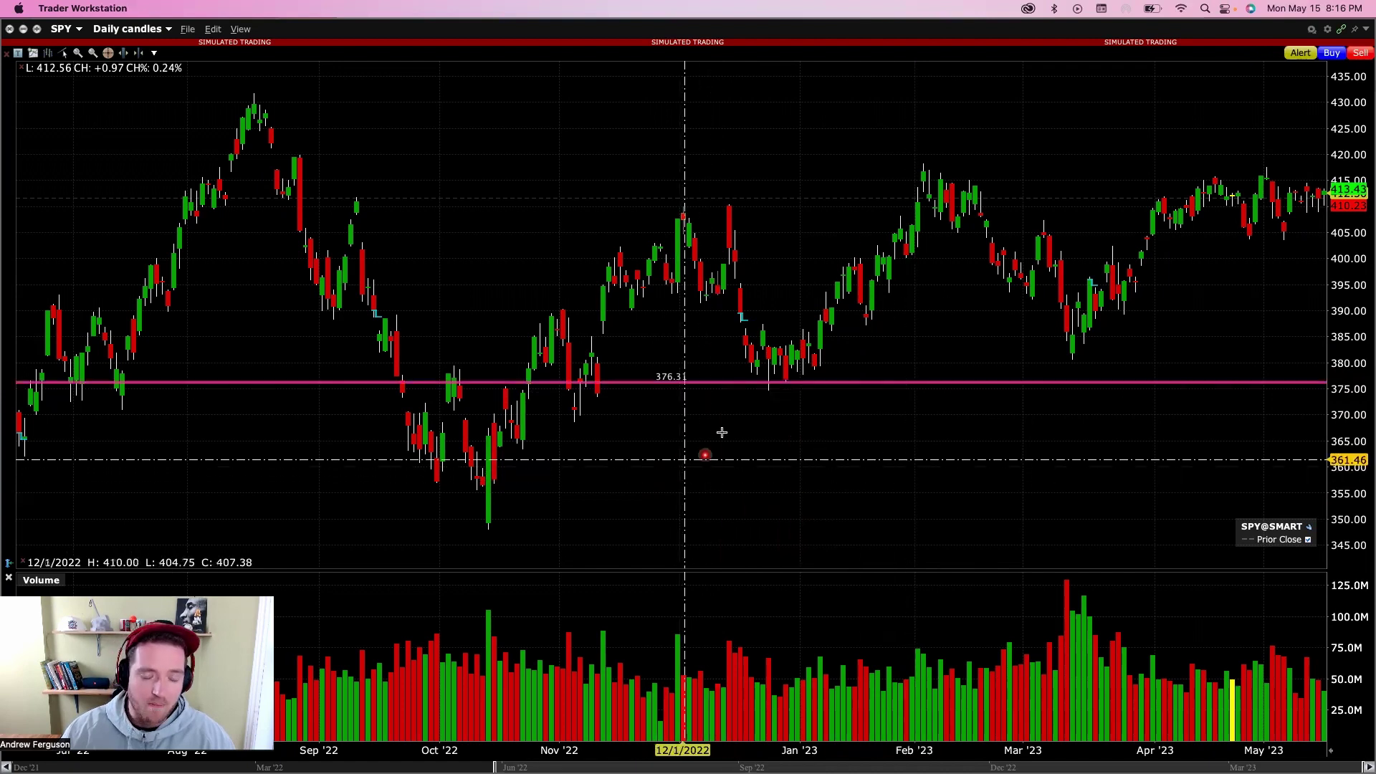
- Create a line parallel to the 376.31 trendline and place it at 417.02
right_click(713, 386)
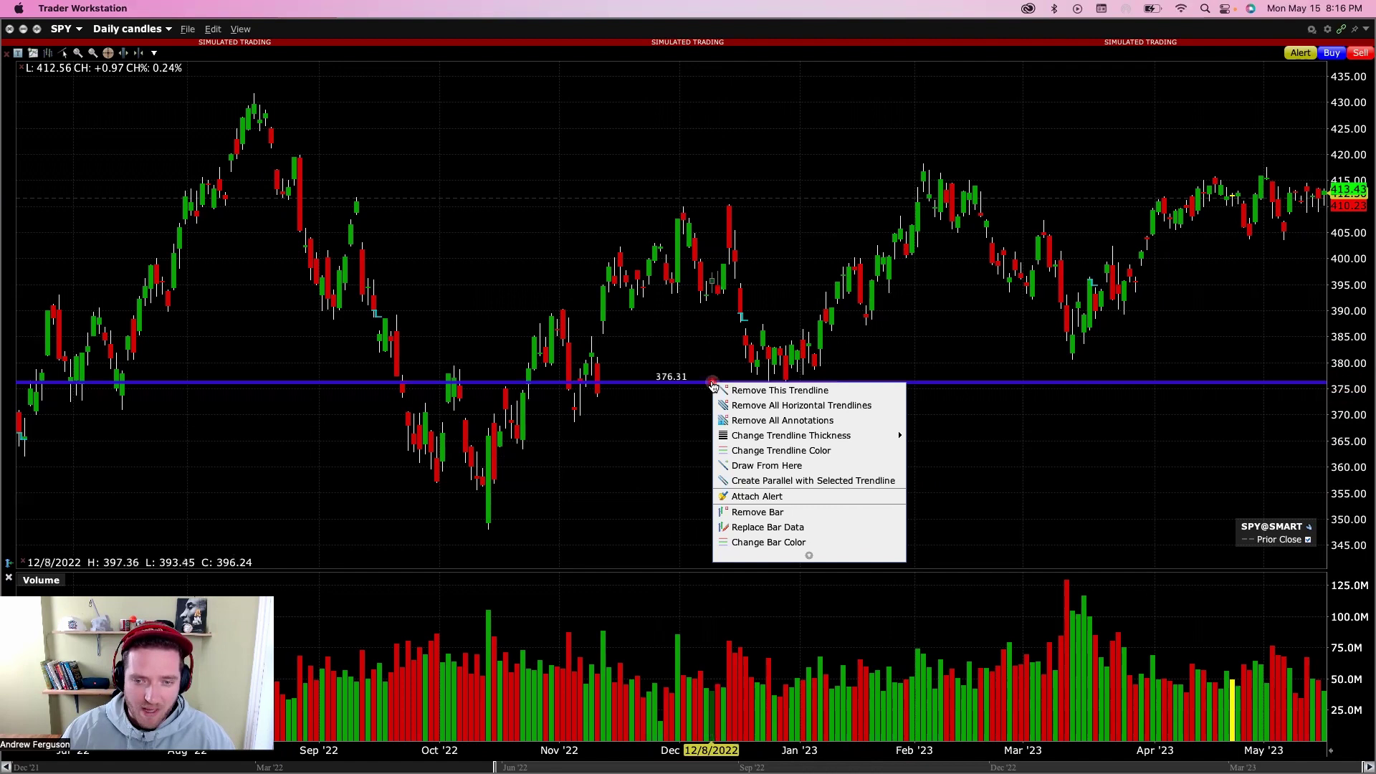
left_click(777, 482)
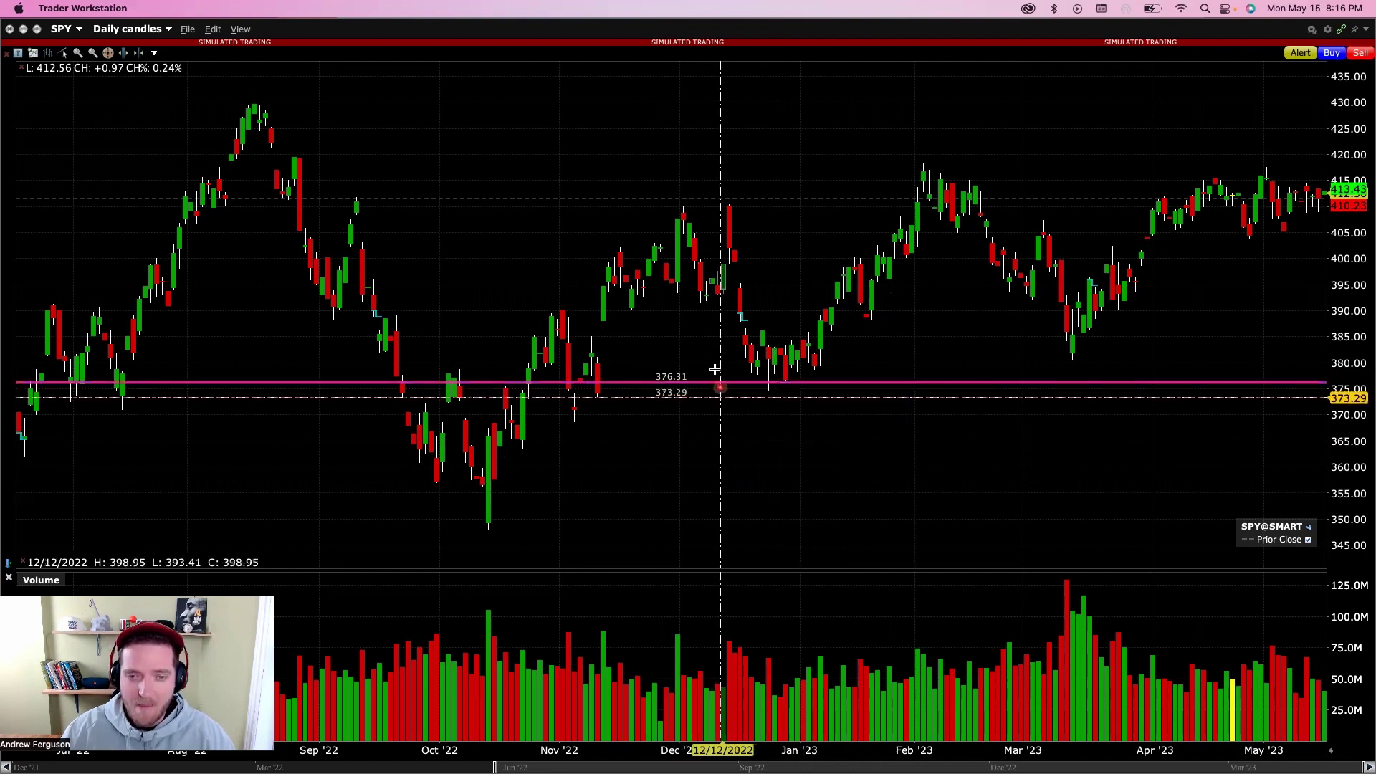
left_click(647, 170)
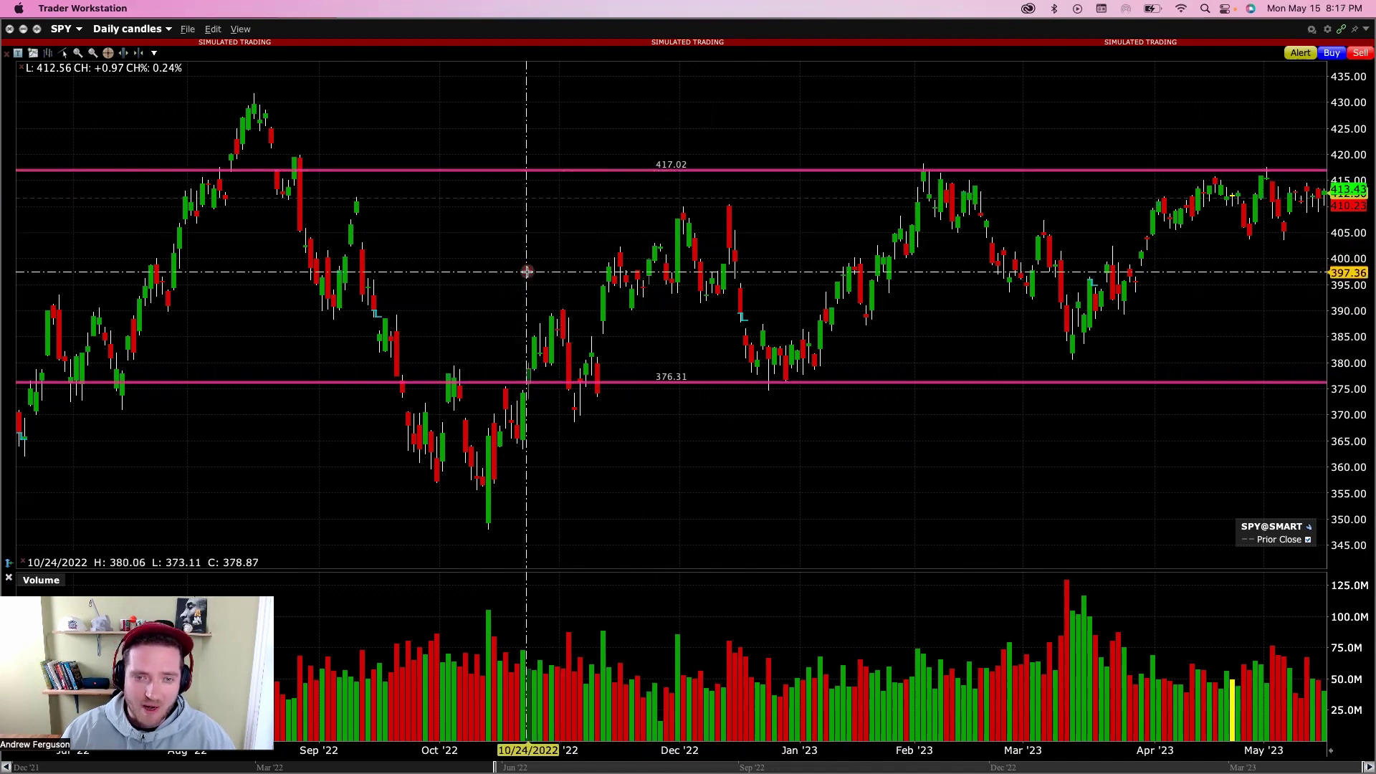
- Recolour the 417.02 parallel trendline yellow
right_click(534, 172)
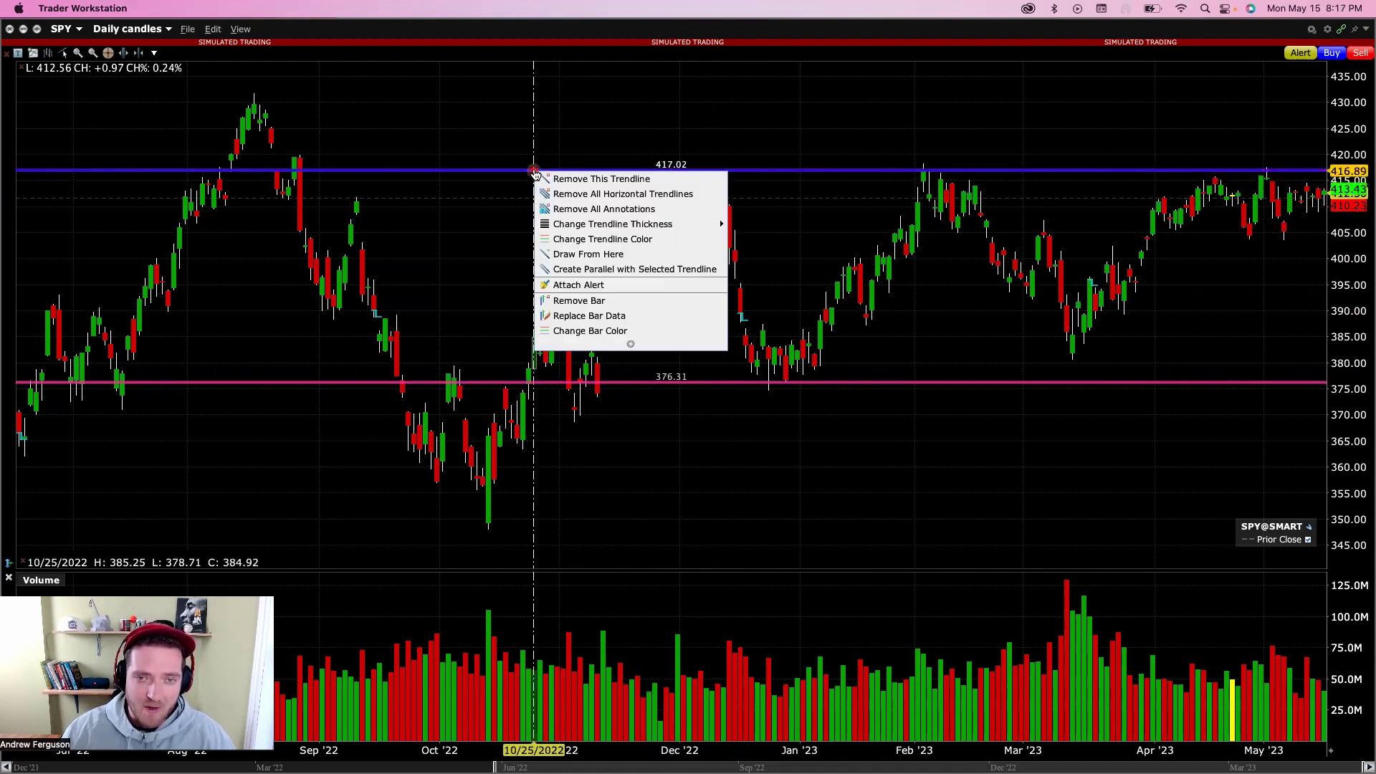
left_click(607, 241)
left_click(647, 397)
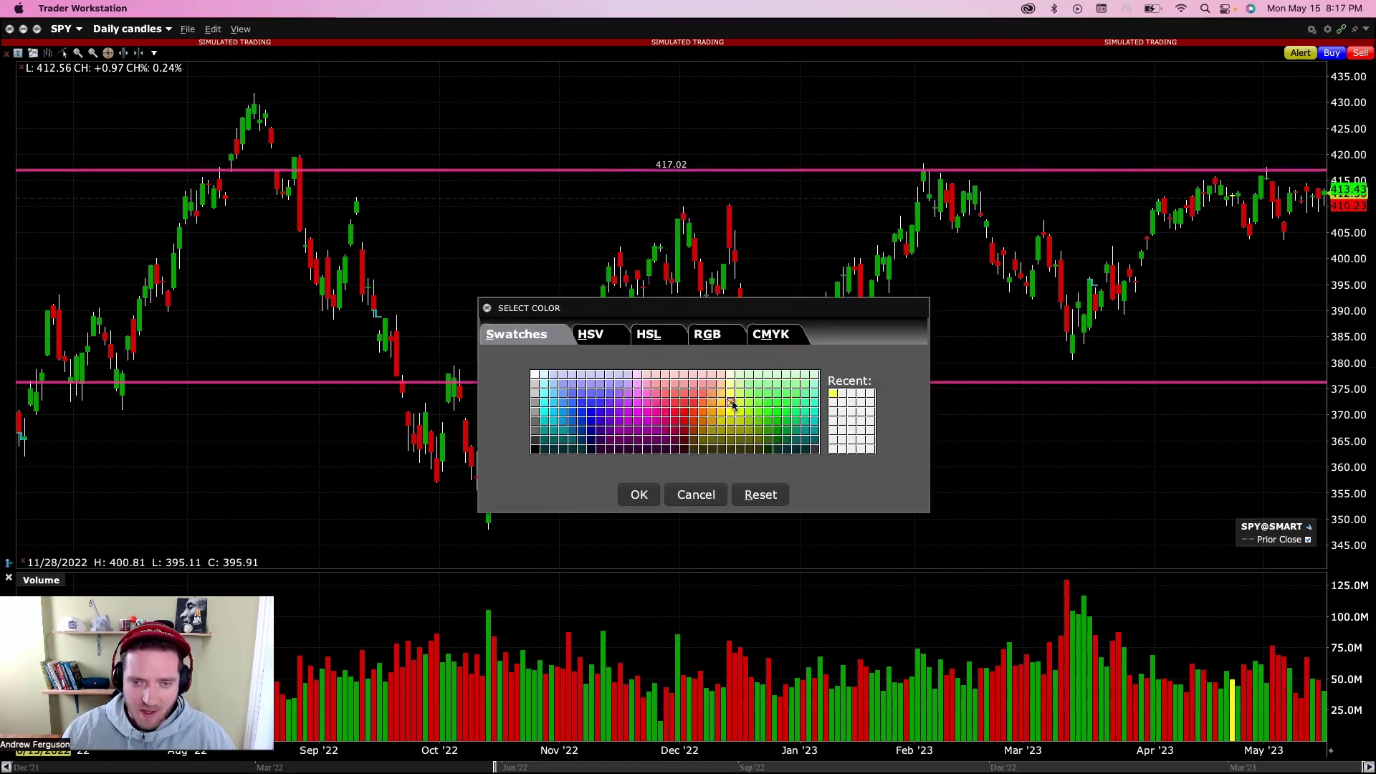
left_click(659, 492)
left_click(656, 463)
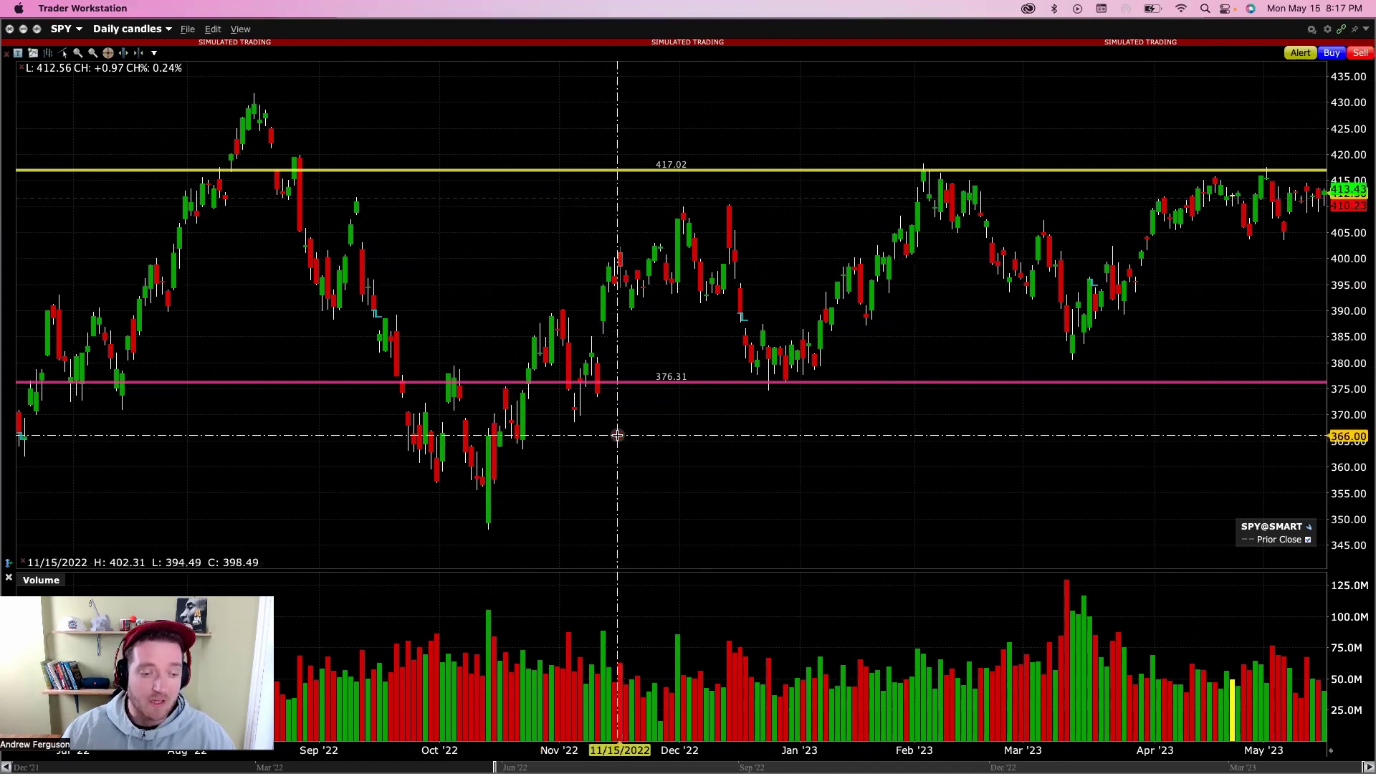
right_click(488, 249)
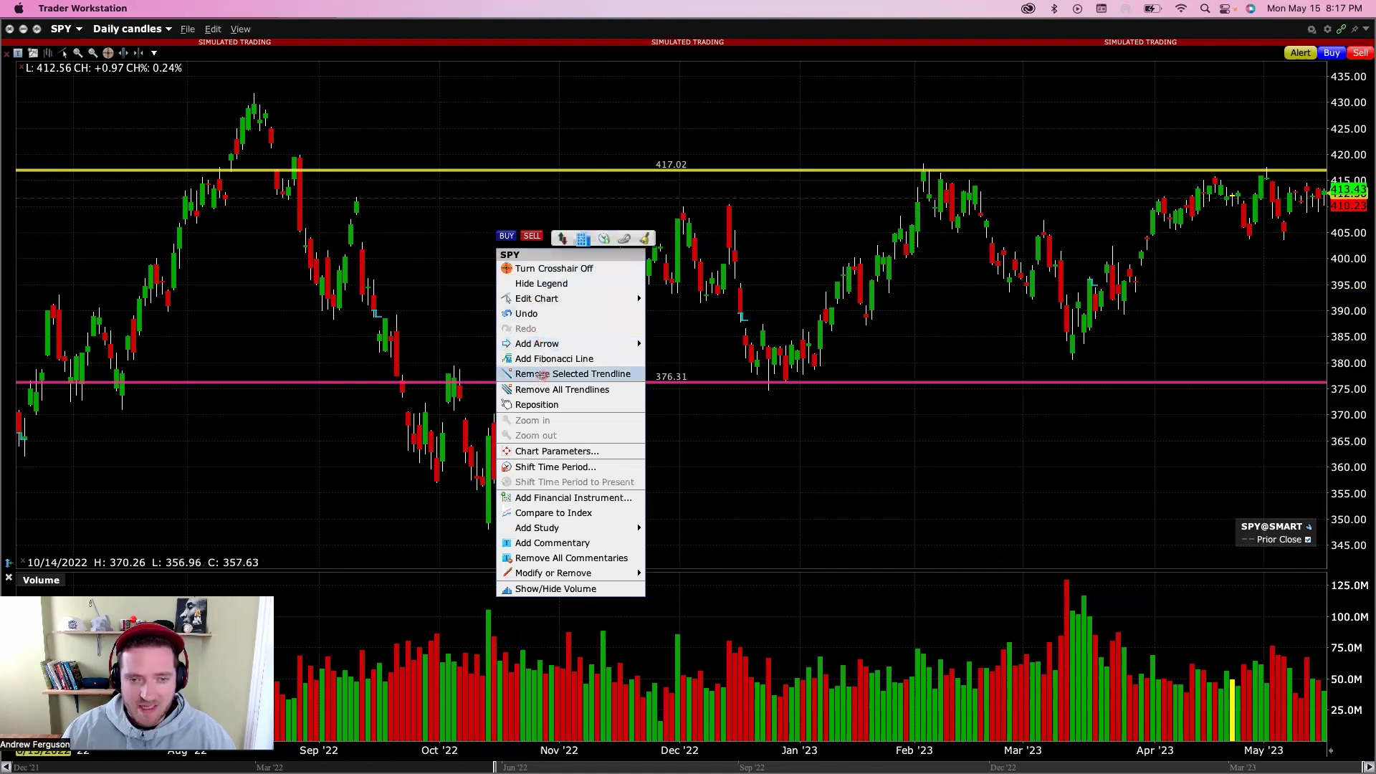
left_click(541, 375)
left_click(522, 169)
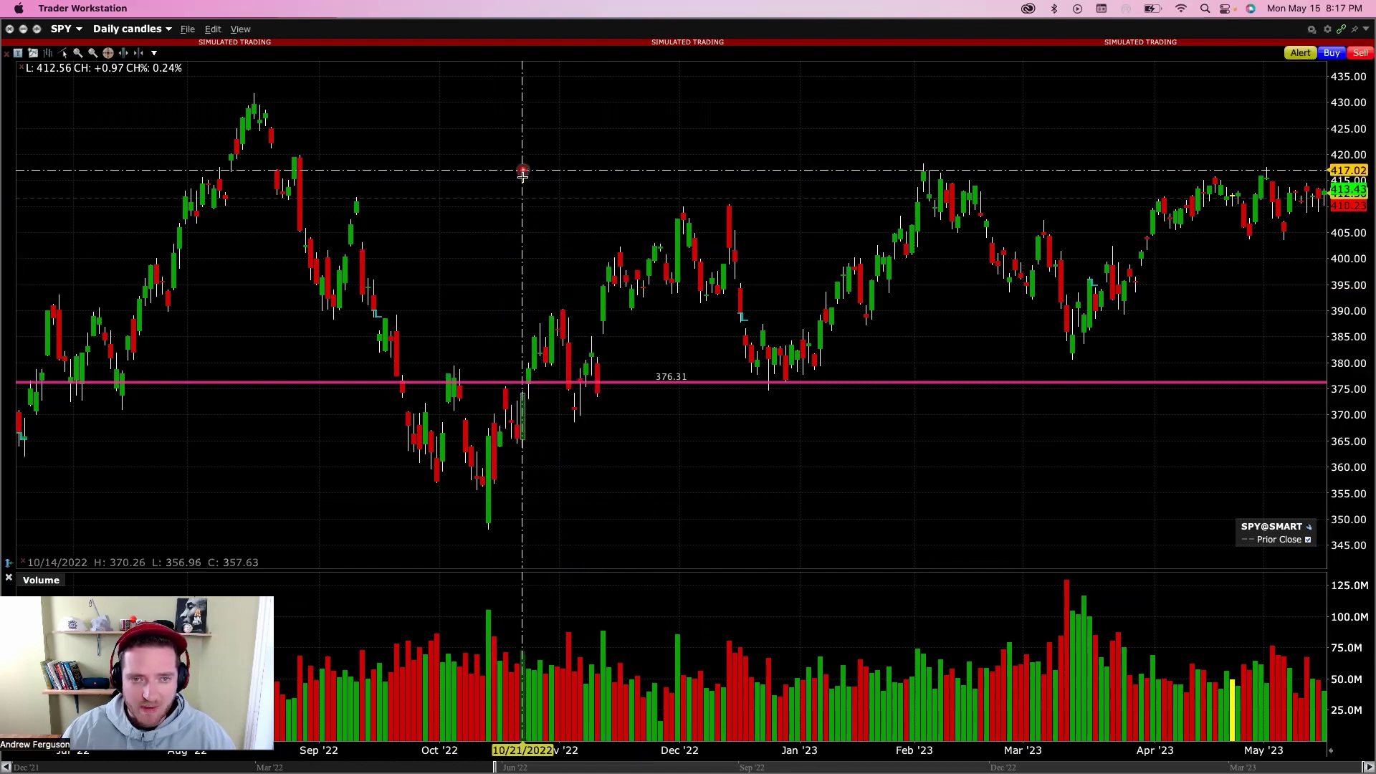
right_click(522, 256)
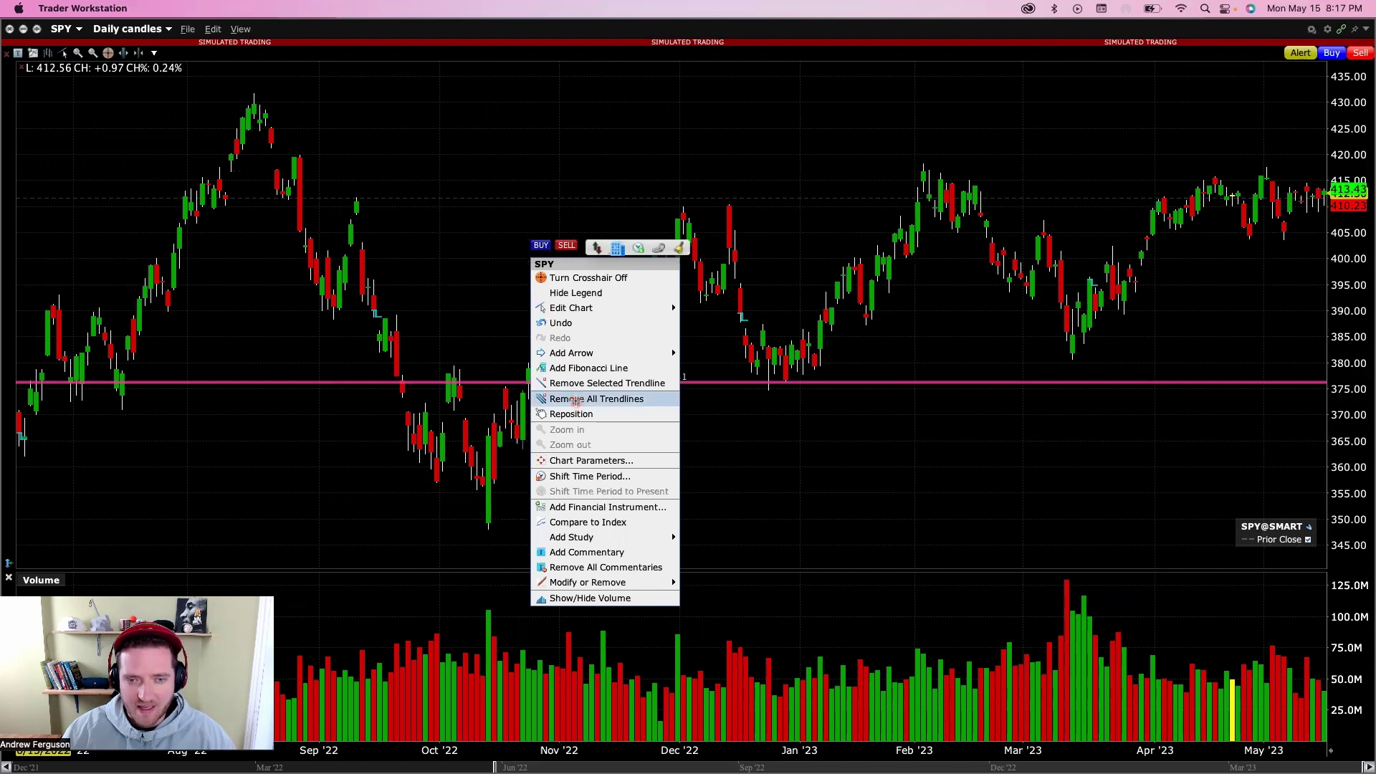
left_click(575, 401)
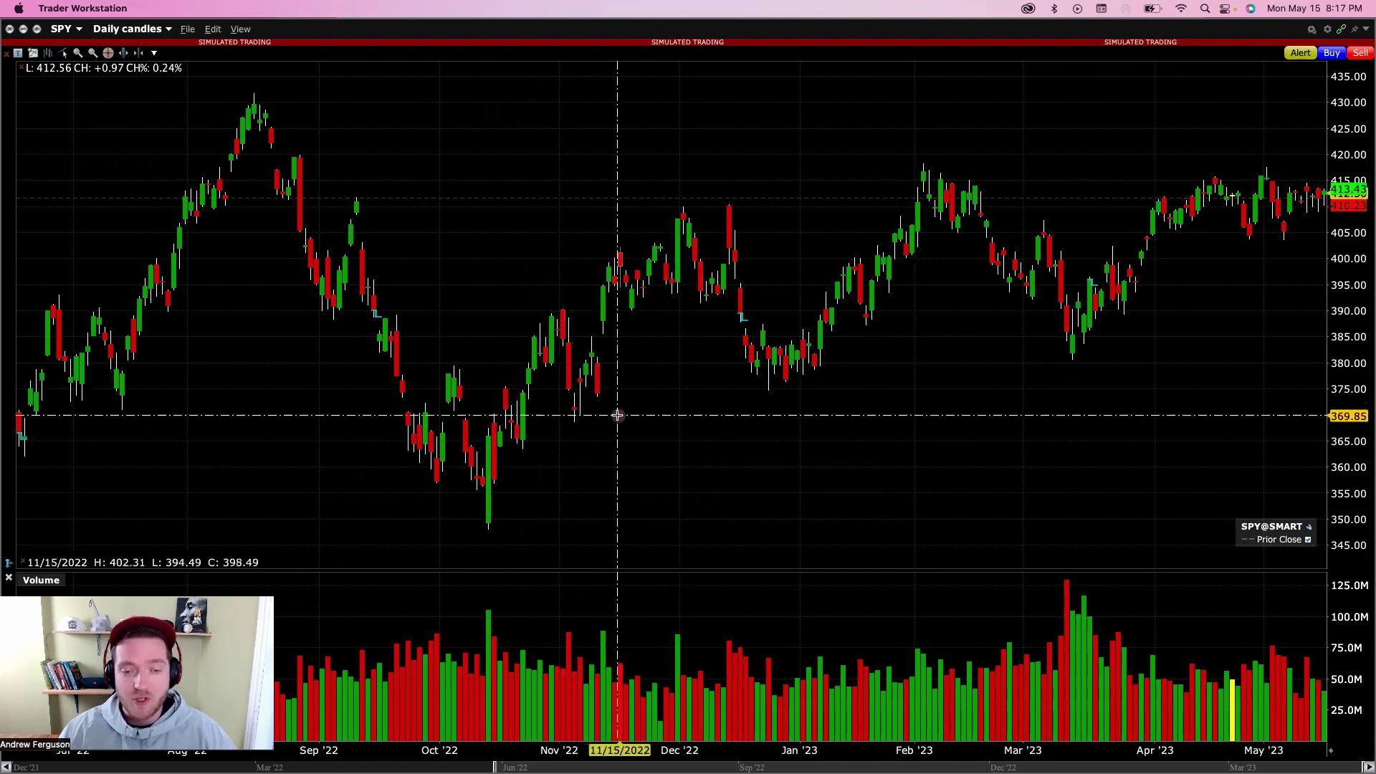
- Draw a rising trendline from the October 2022 low along the 2023 lows, then adjust its fit
left_click(455, 480)
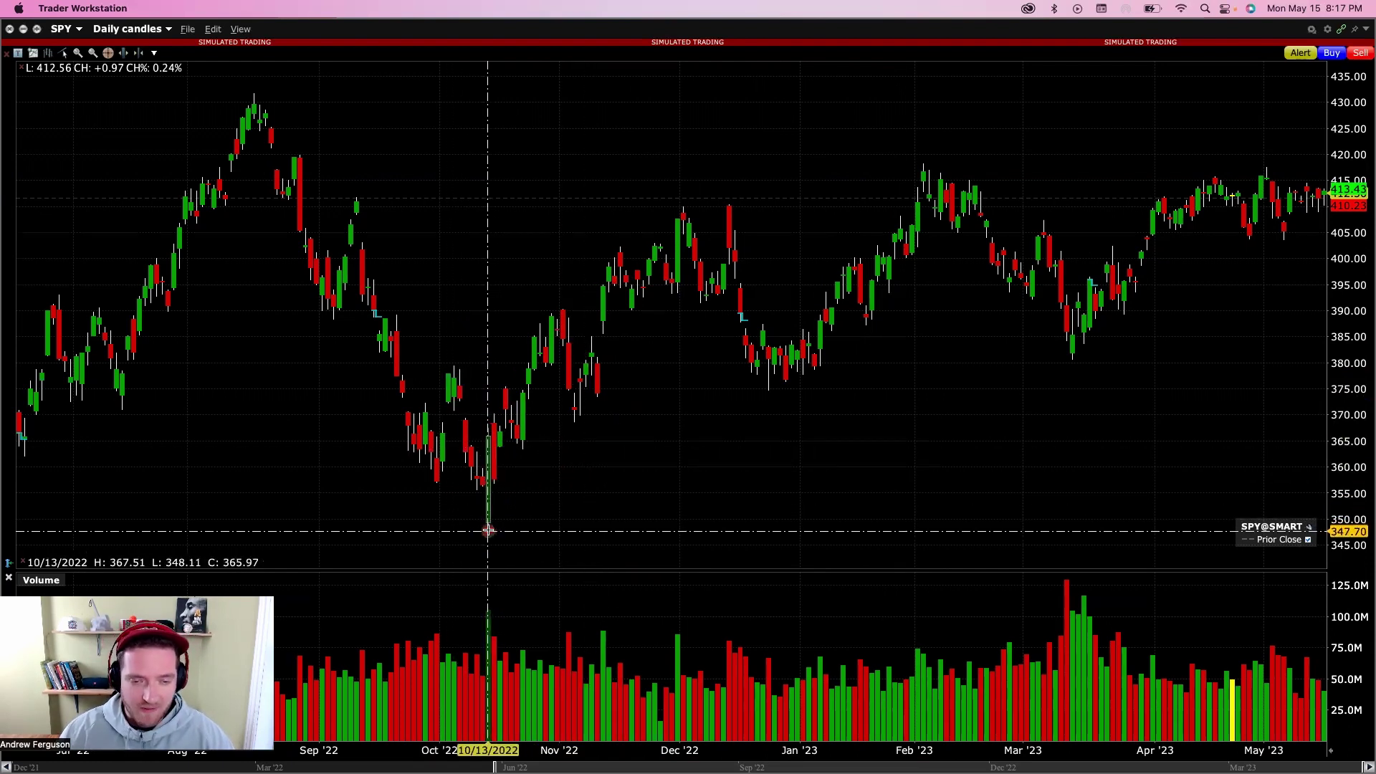
left_click(487, 532)
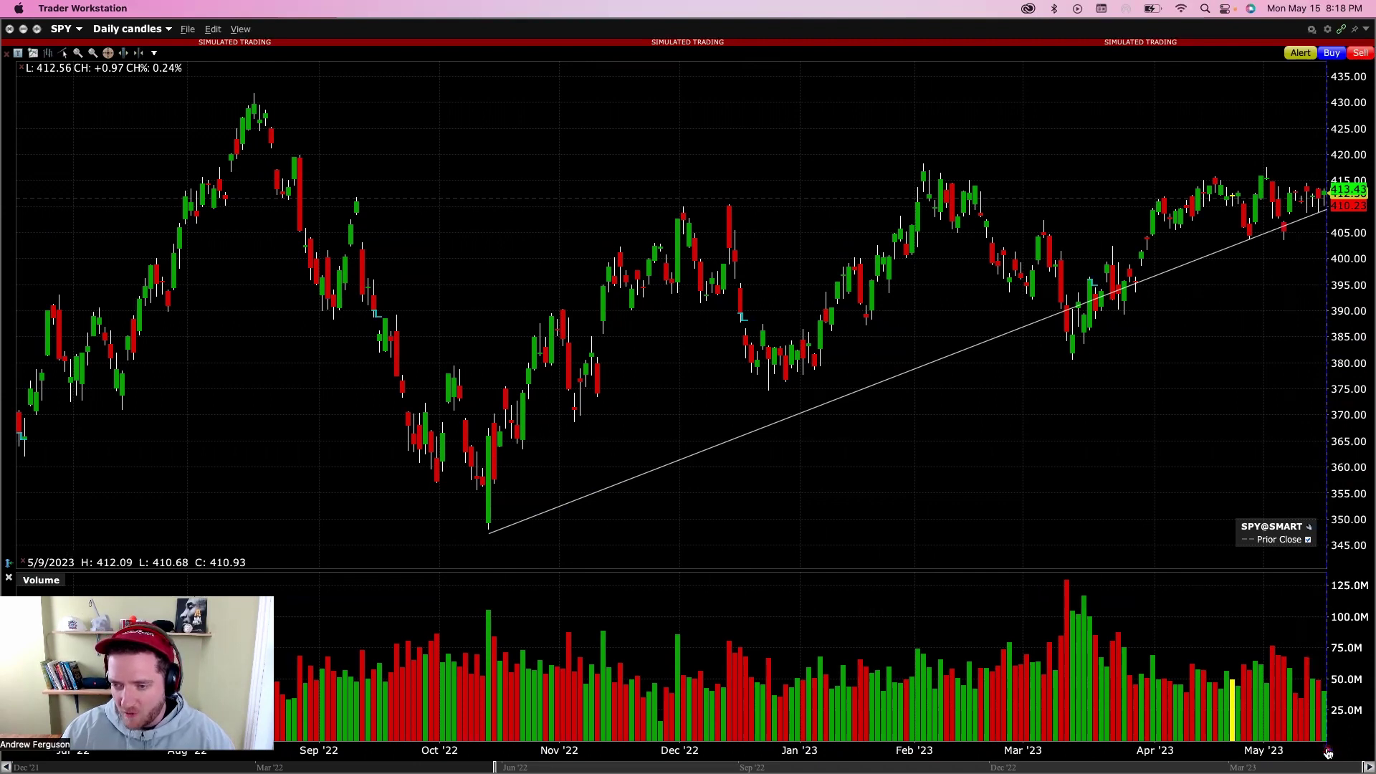
left_click_drag(1112, 738, 896, 738)
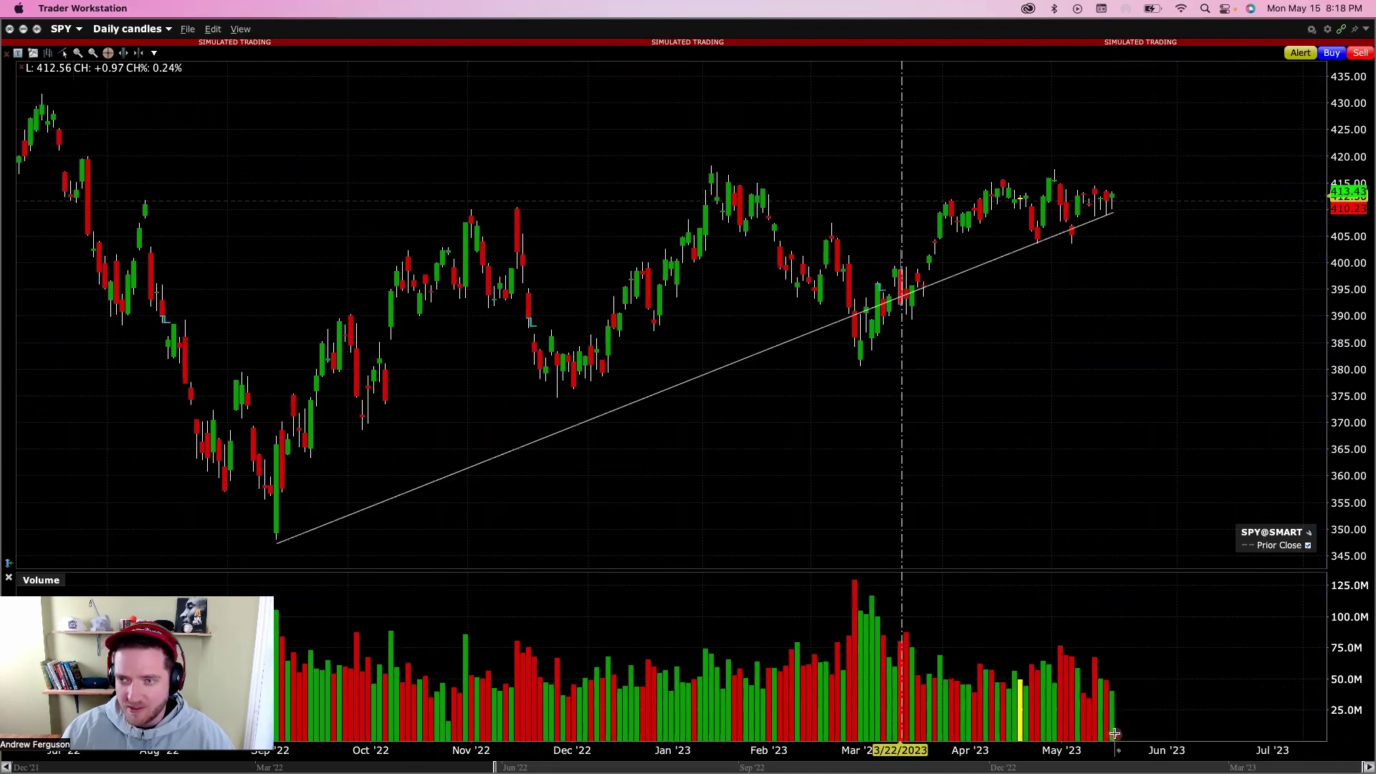
left_click(1012, 251)
left_click_drag(1012, 250, 1279, 150)
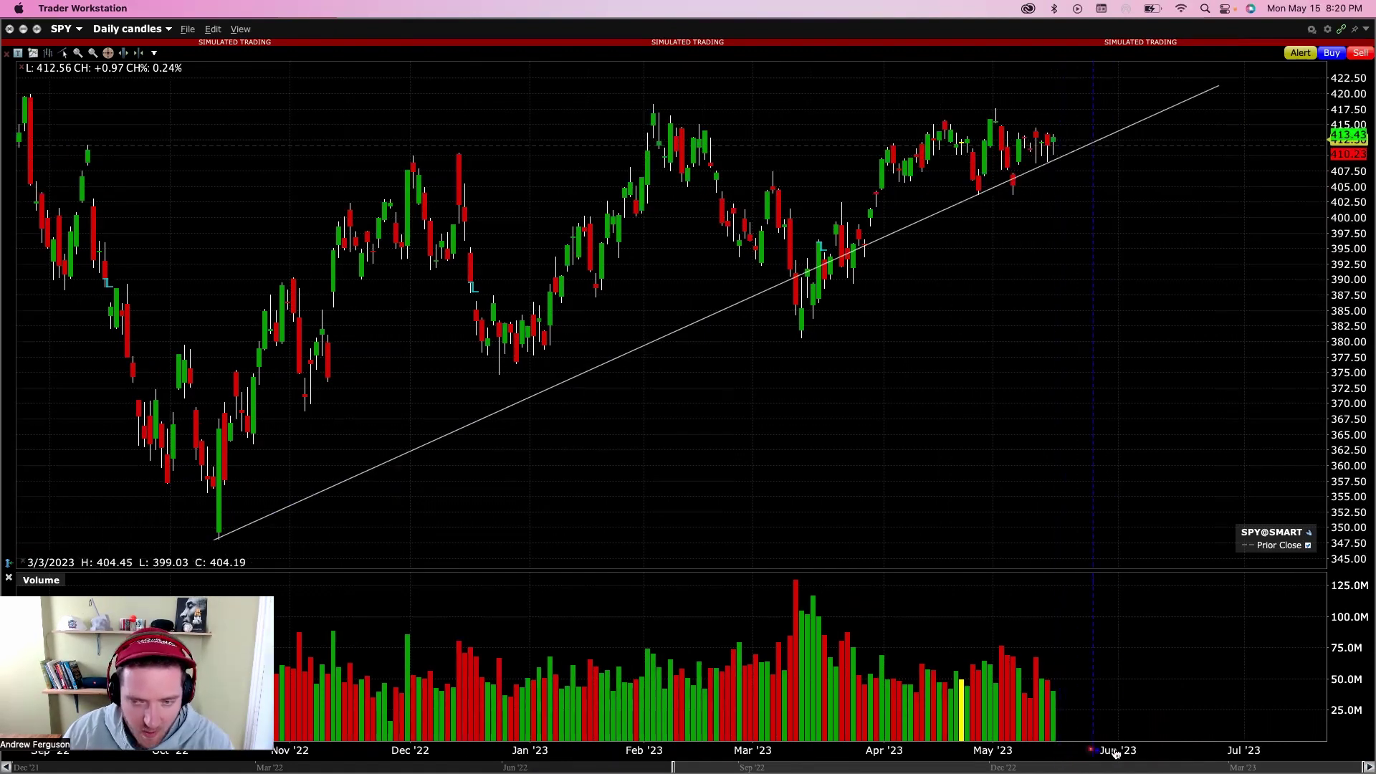
- Enable Margin area in the chart settings, apply it and close the settings
scroll(1146, 559, "up", 3)
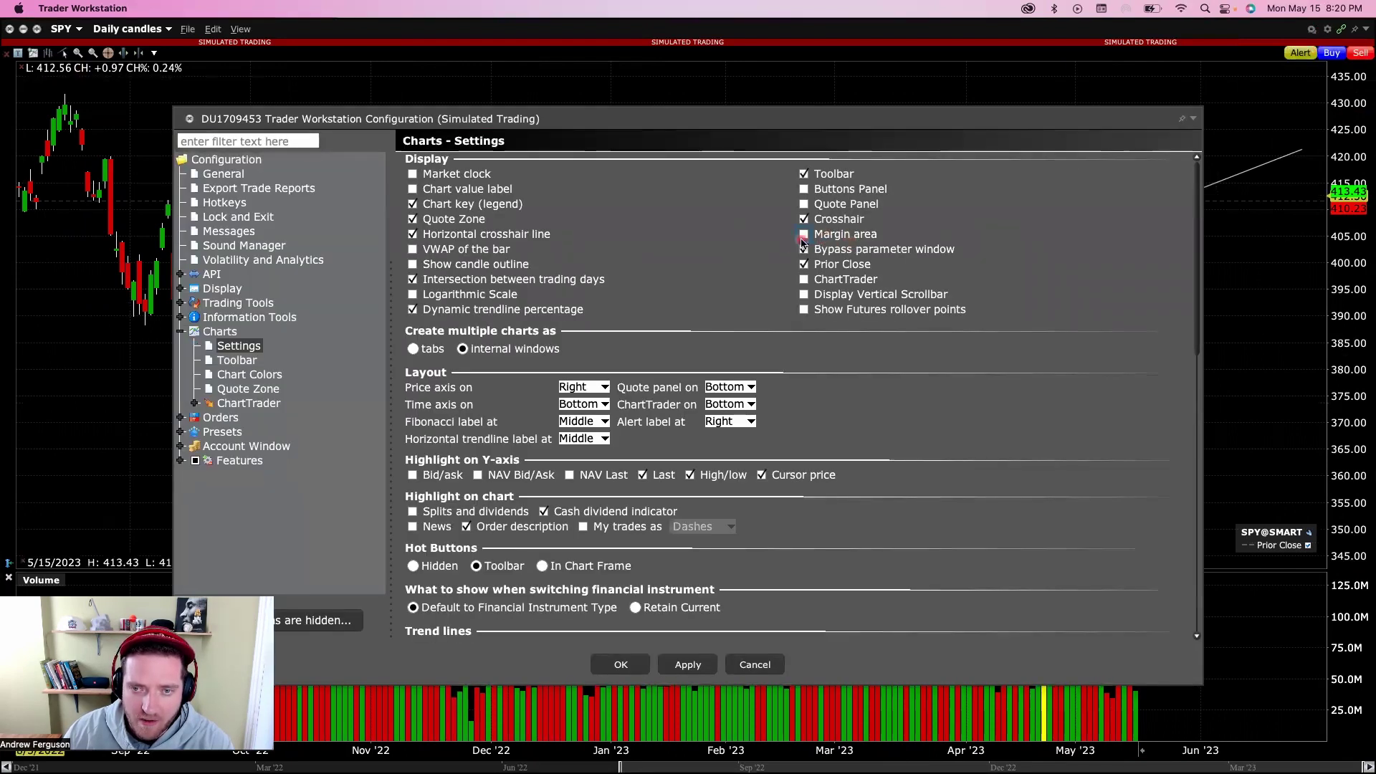
left_click(708, 665)
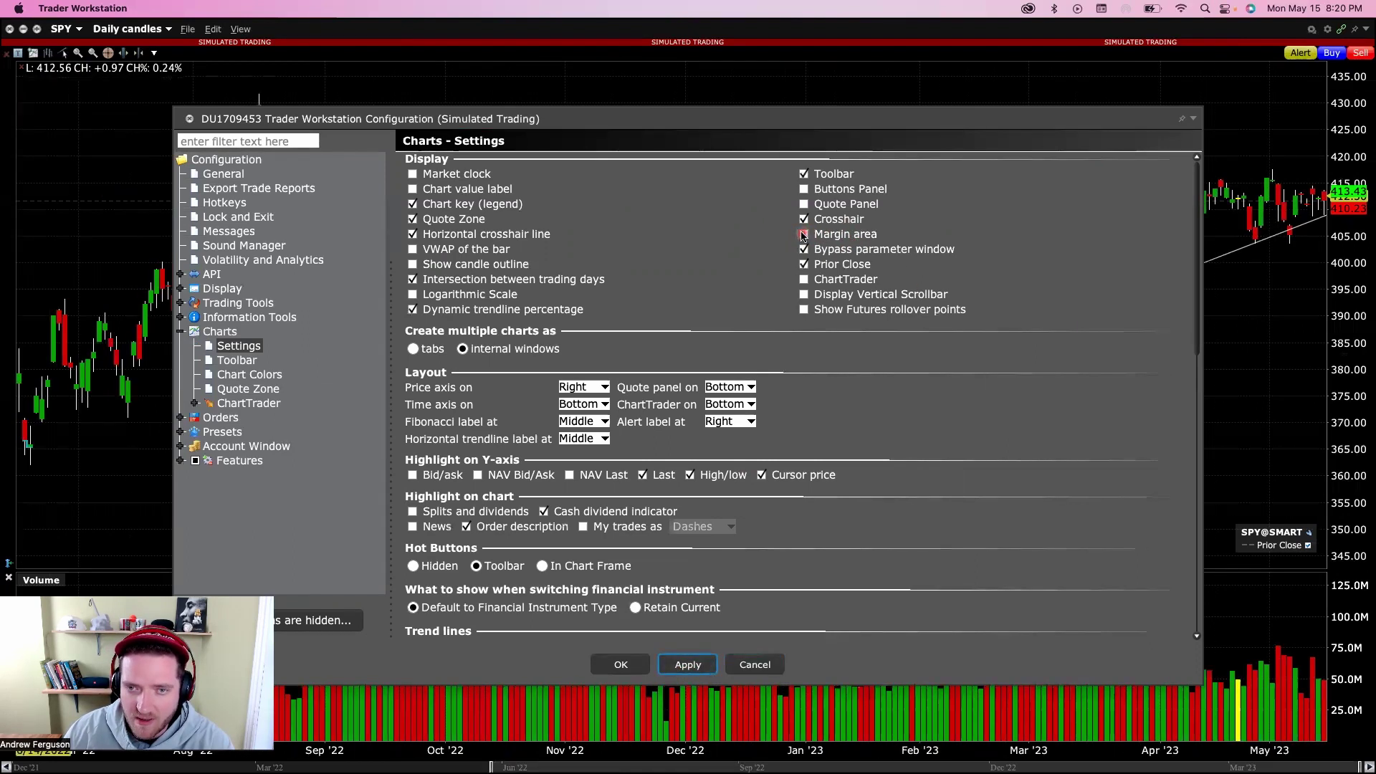
left_click(622, 664)
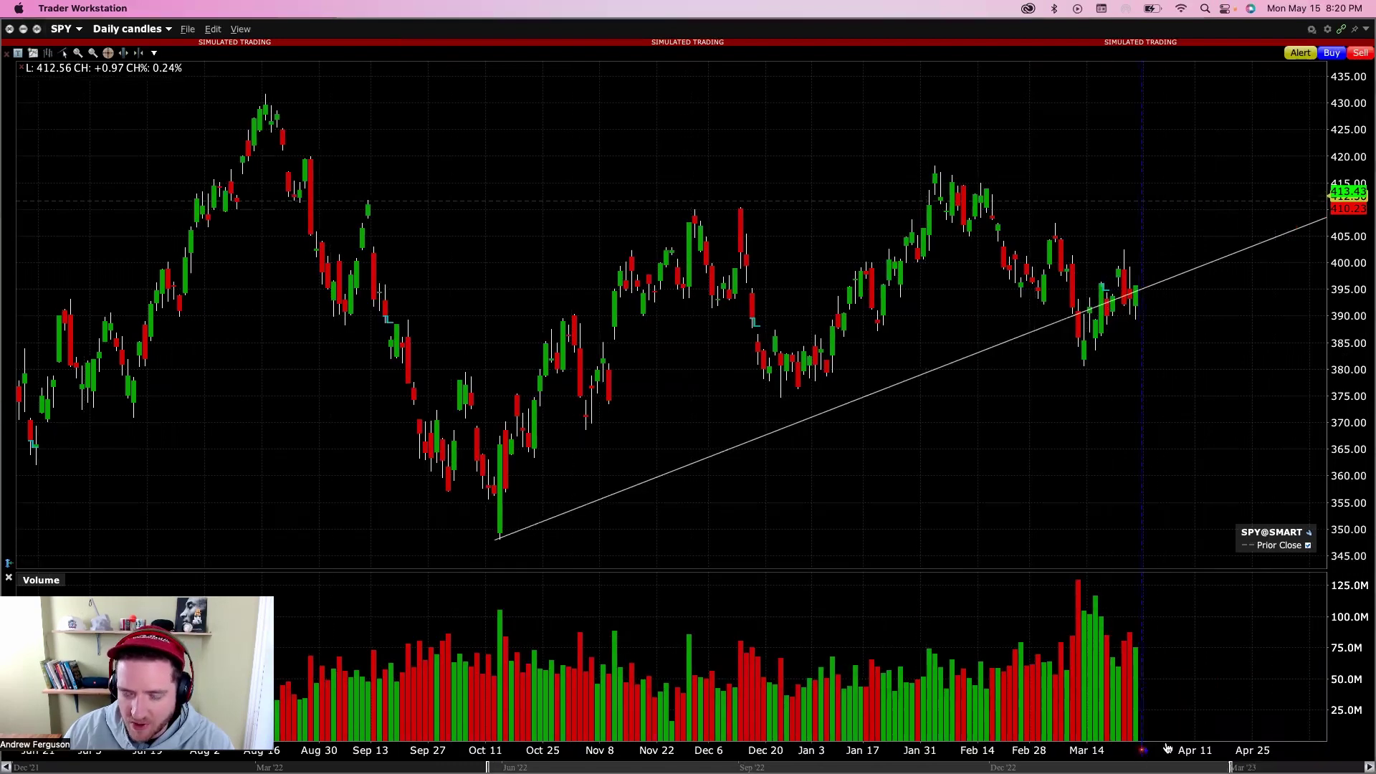
scroll(1167, 748, "left", 3)
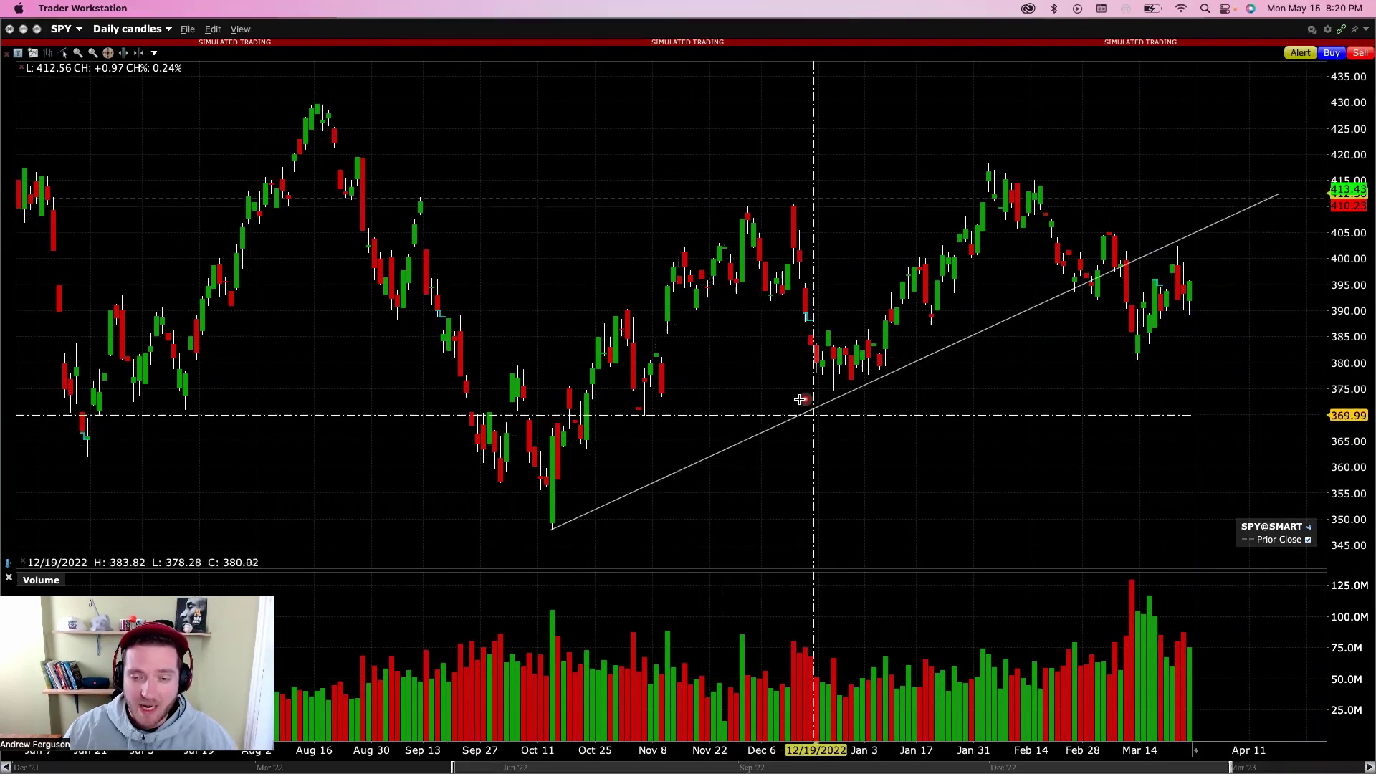
- Drag the rising trendline down and left so it starts below the October 2022 low
left_click(783, 423)
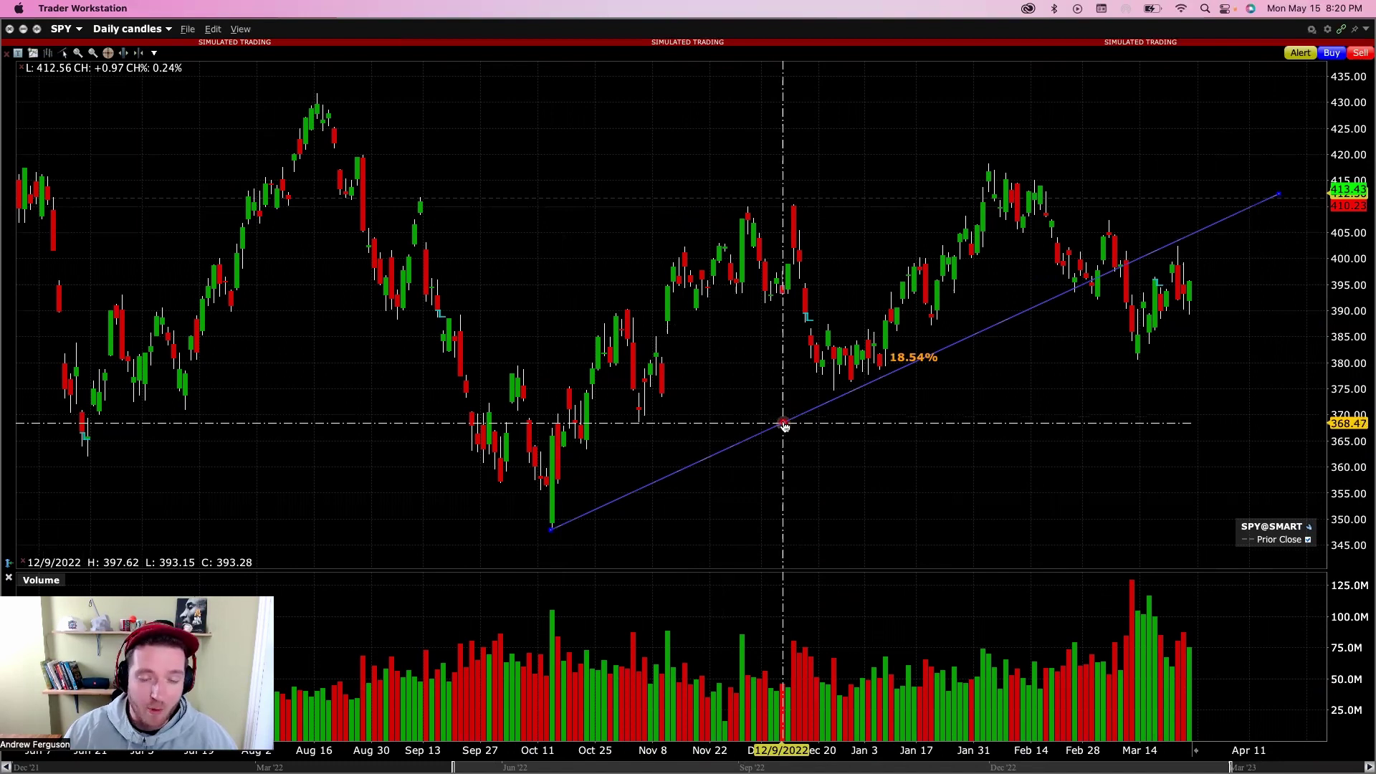
left_click_drag(783, 423, 720, 451)
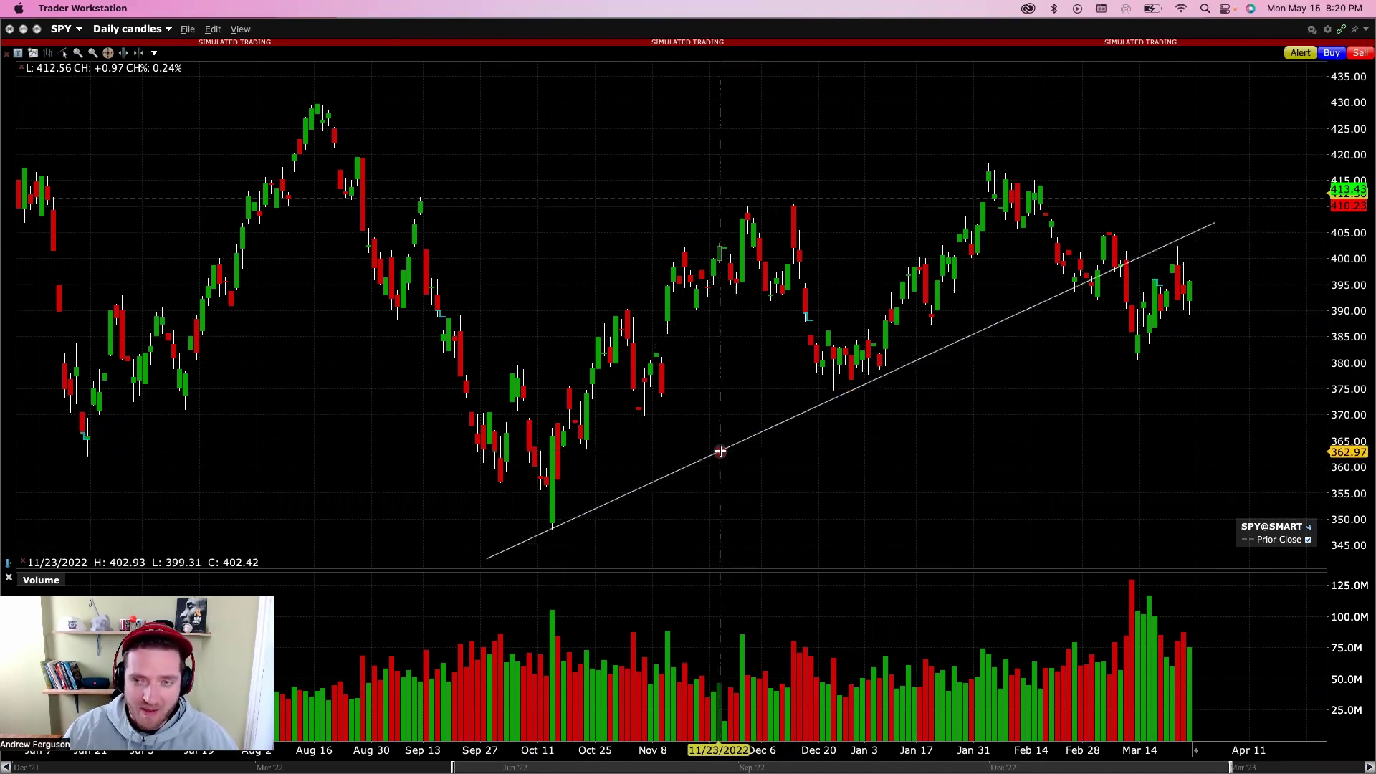
right_click(687, 475)
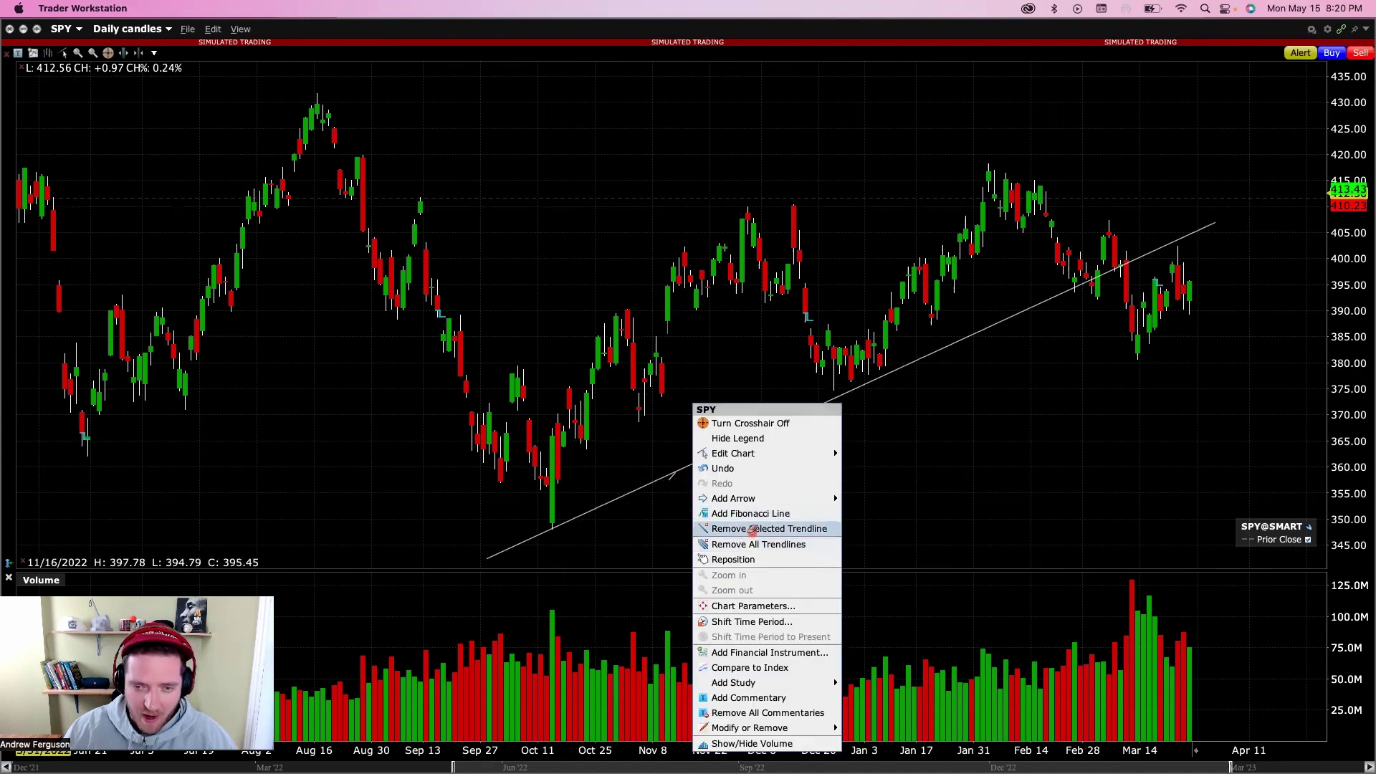
left_click(739, 528)
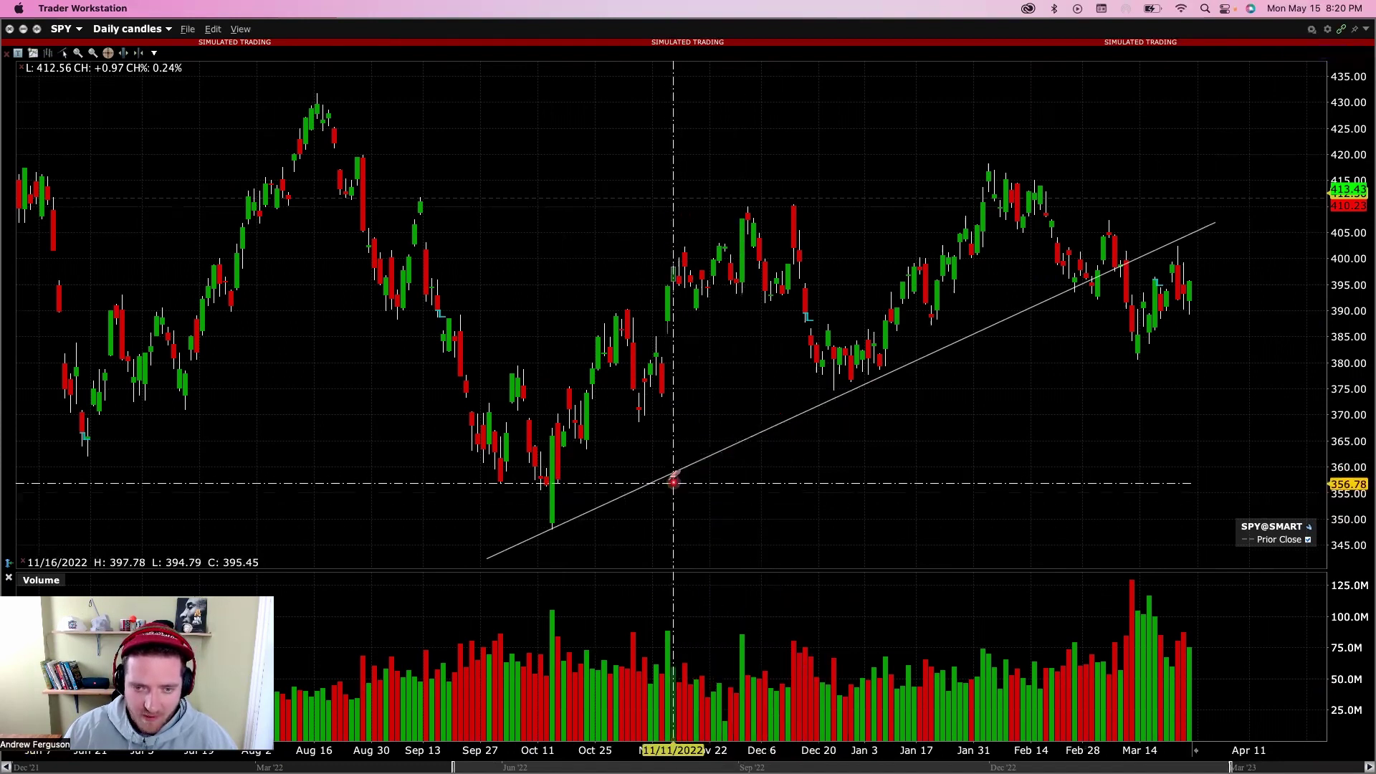
- Create a line parallel to the rising trendline along the upper highs
left_click(719, 451)
right_click(718, 451)
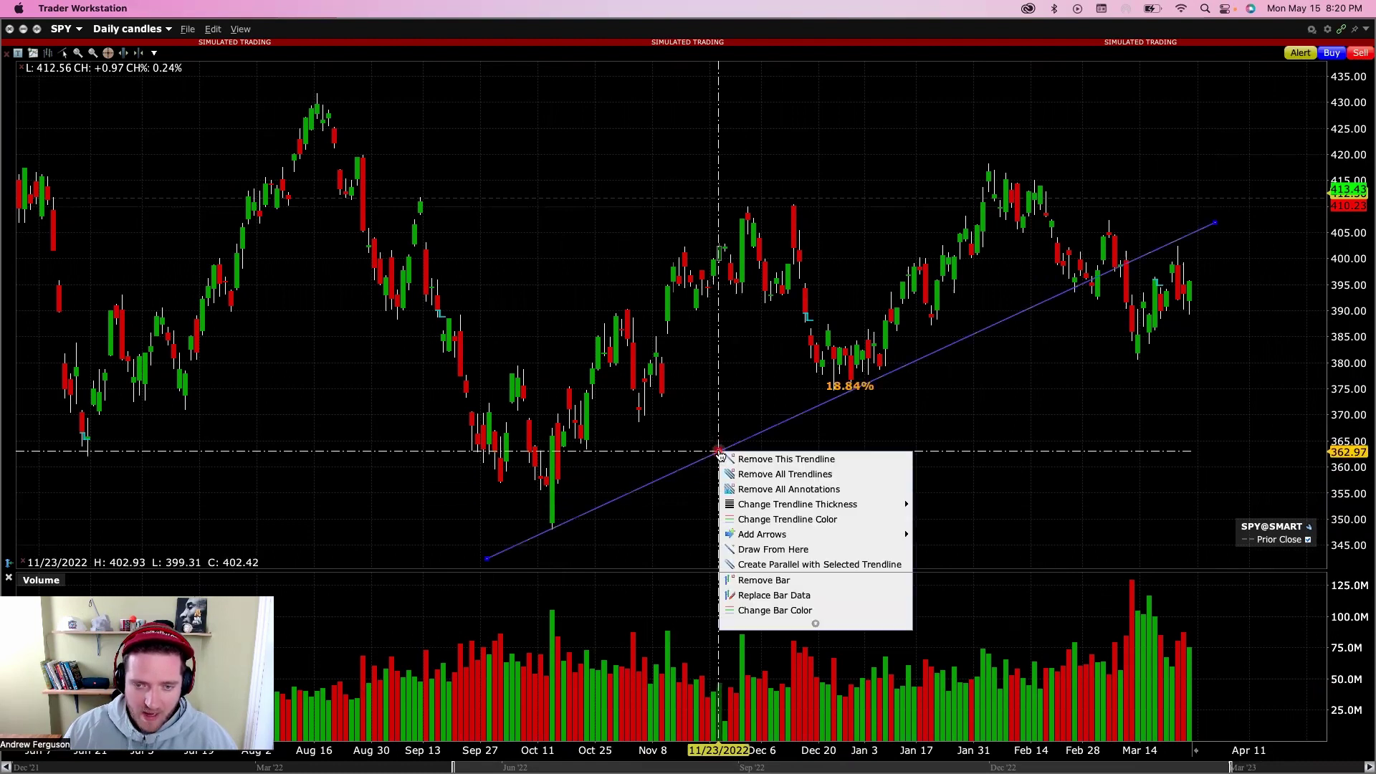
left_click(776, 565)
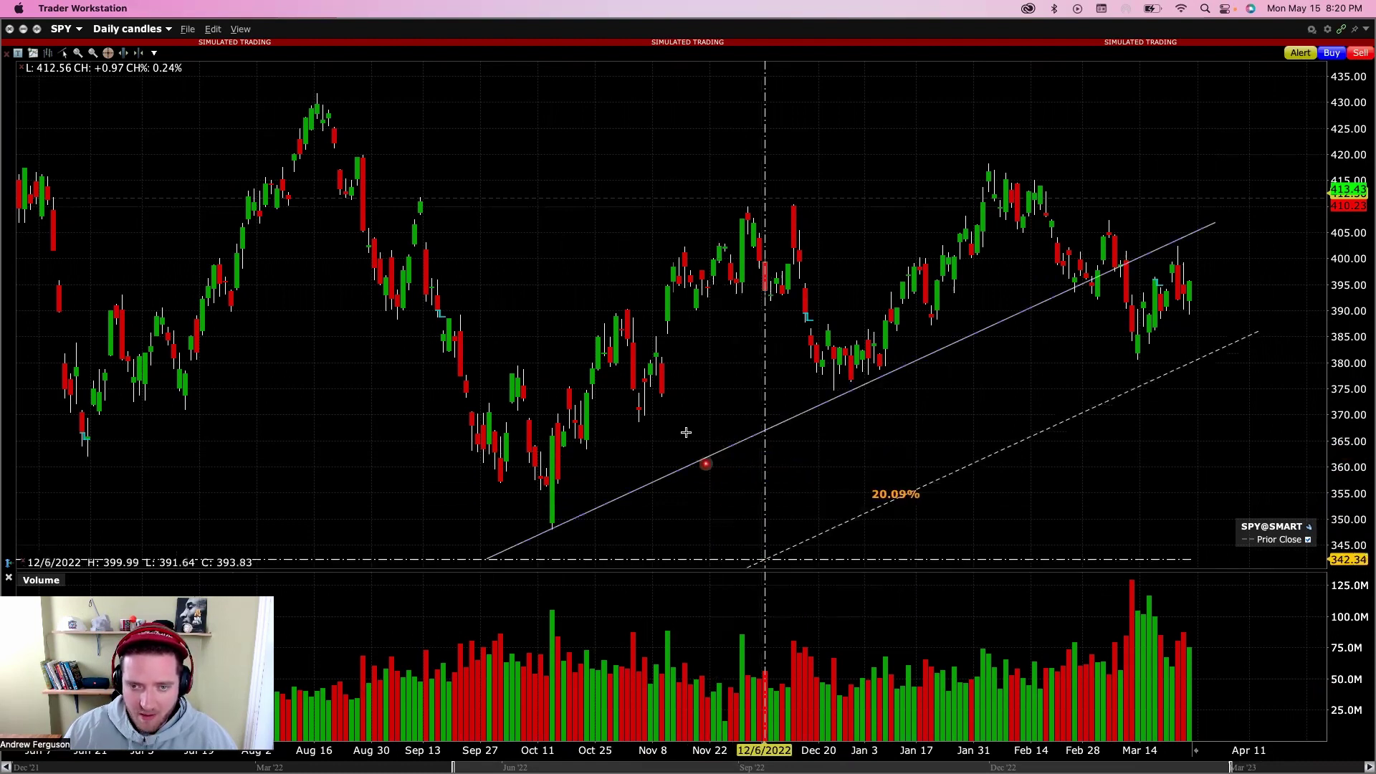
left_click(578, 288)
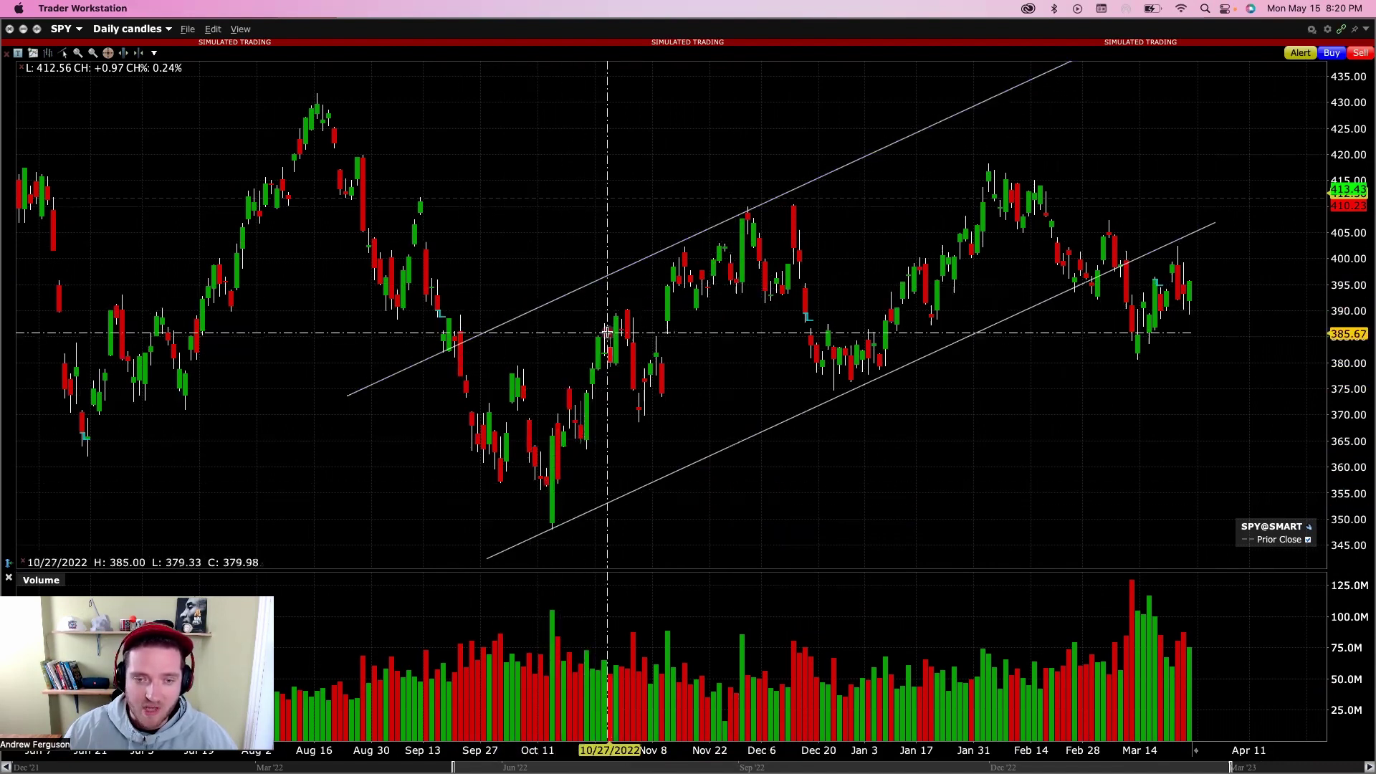
- Recolour the upper channel line dark blue
right_click(621, 270)
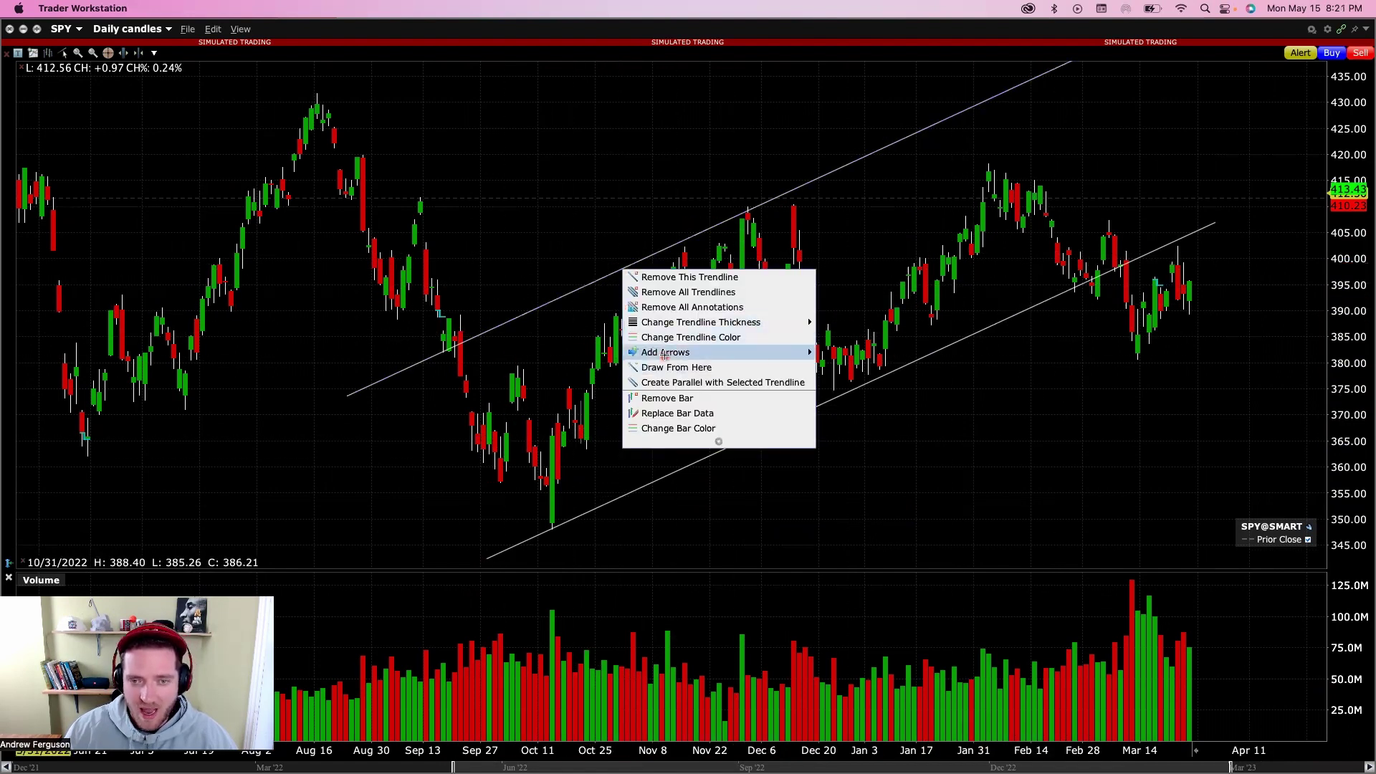
left_click(690, 337)
left_click(637, 402)
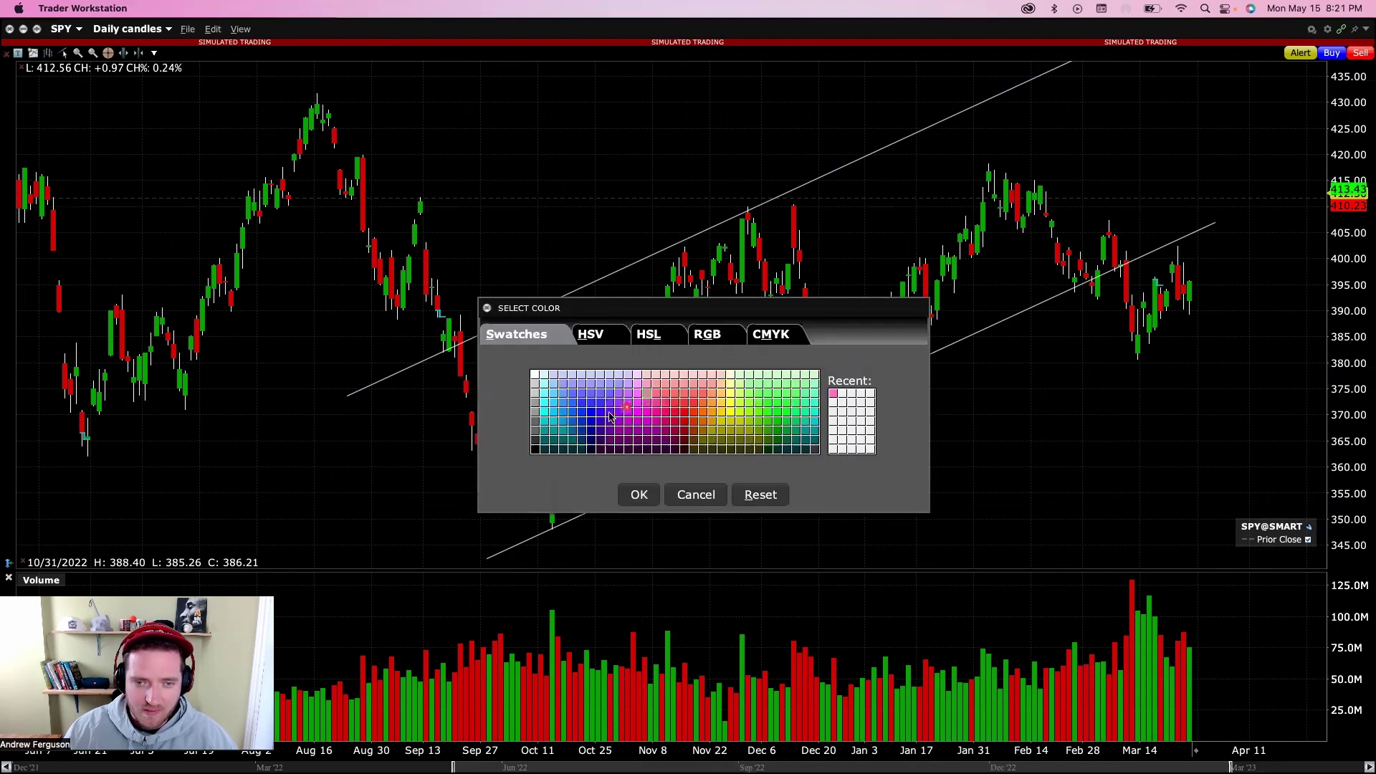
left_click(640, 494)
left_click(652, 462)
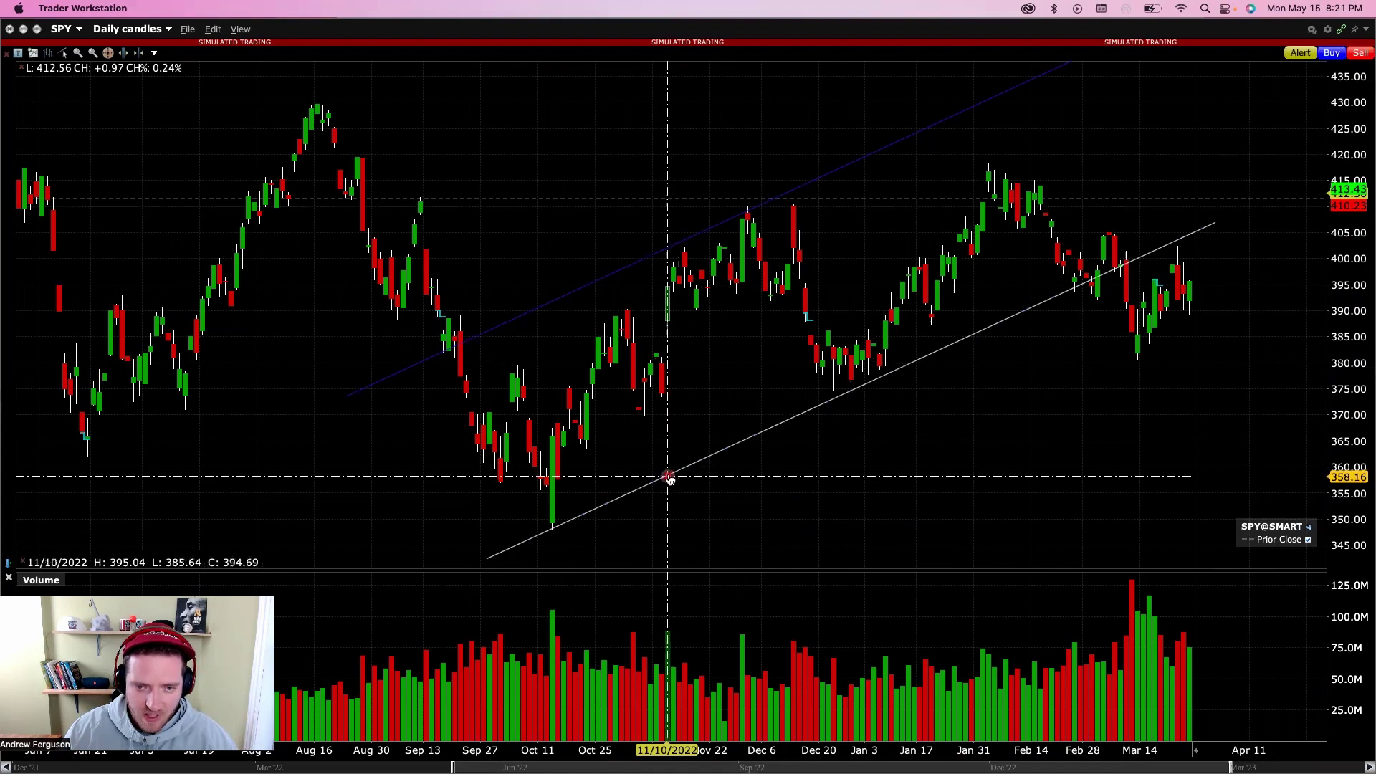
- Recolour the lower channel trendline bright green
right_click(670, 479)
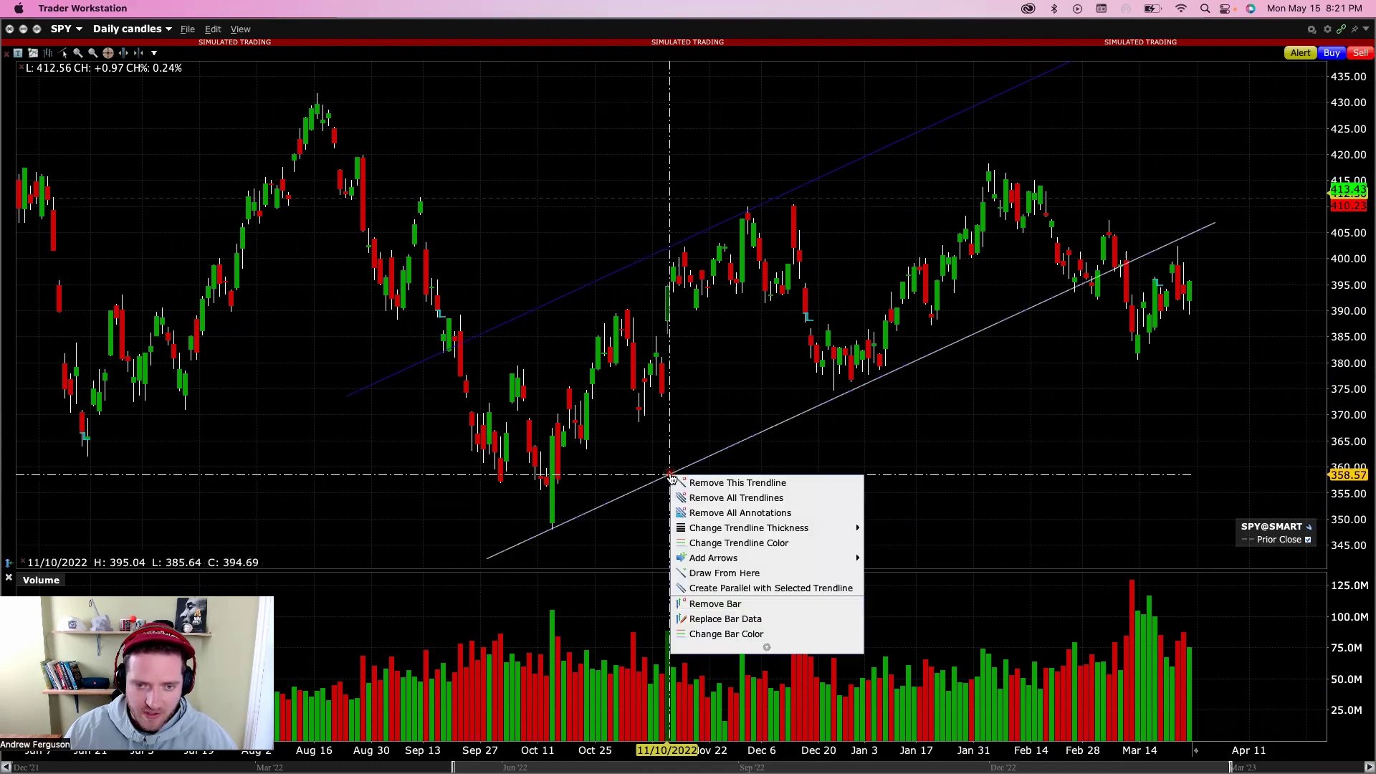
left_click(713, 543)
left_click(644, 397)
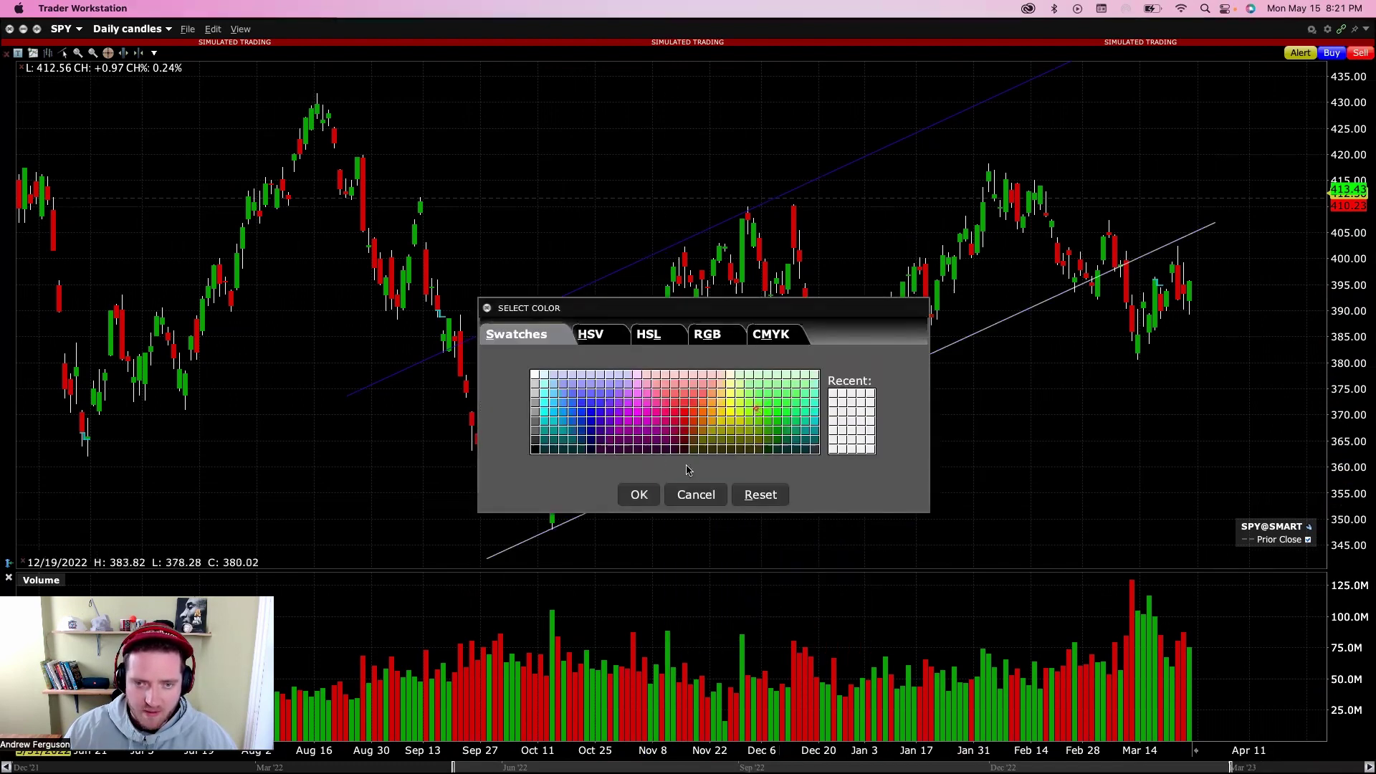
left_click(650, 493)
left_click(657, 465)
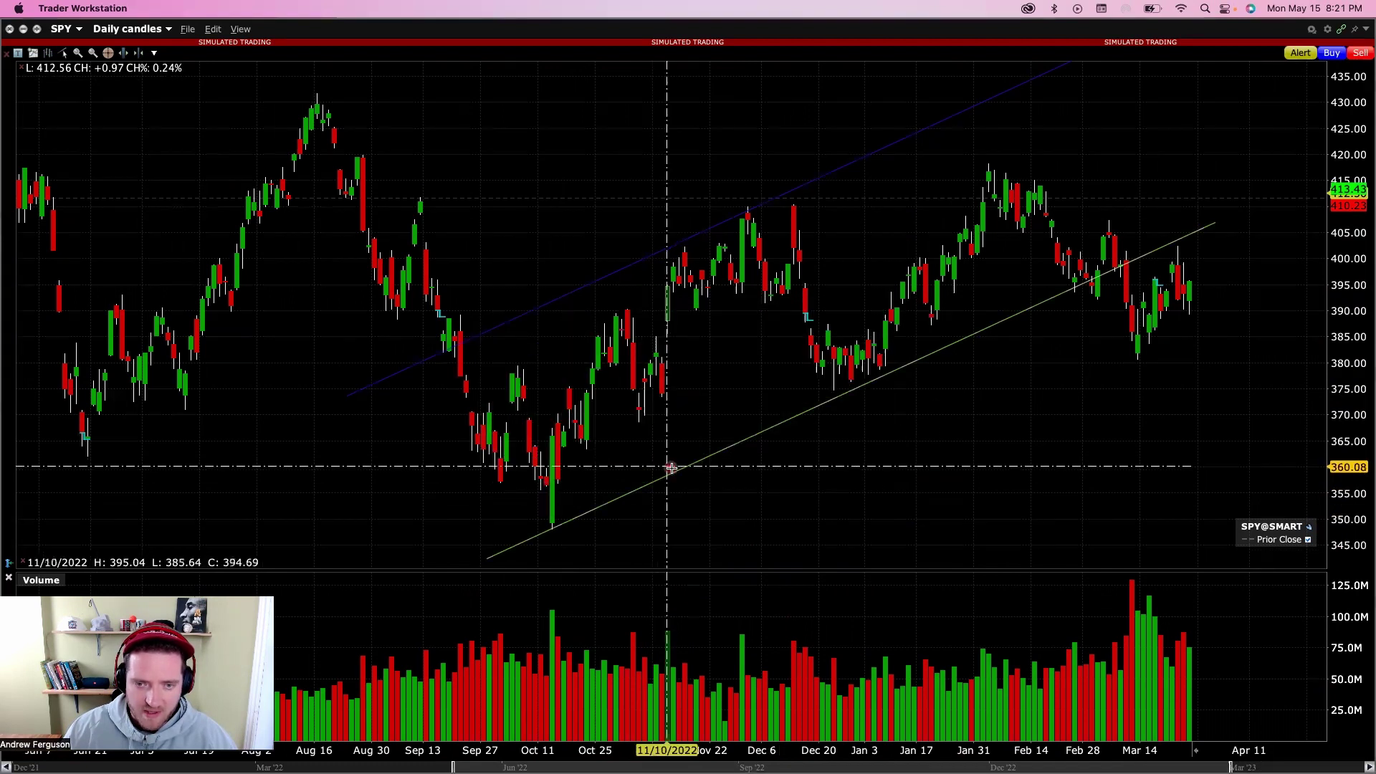
right_click(676, 474)
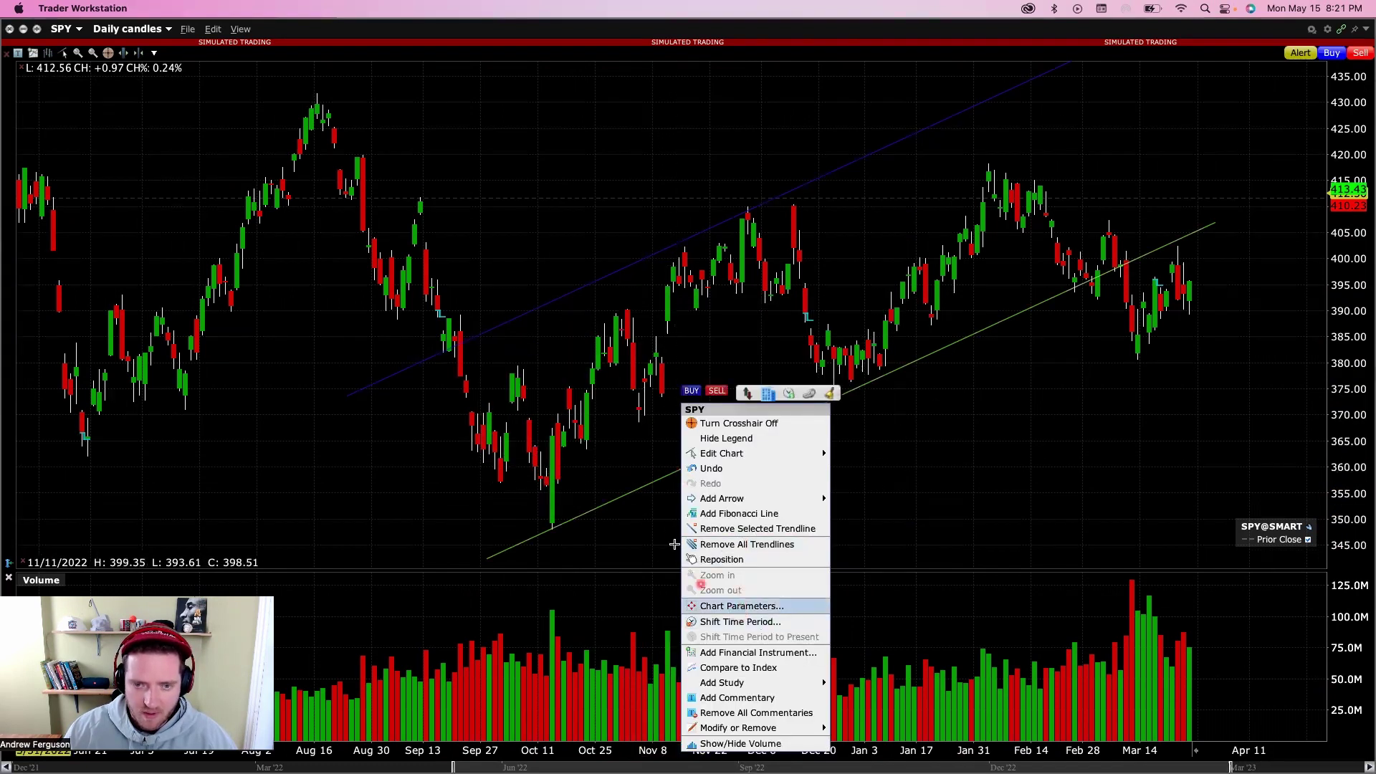
left_click(663, 501)
- Set the green lower trendline to the thickest line weight
left_click(659, 480)
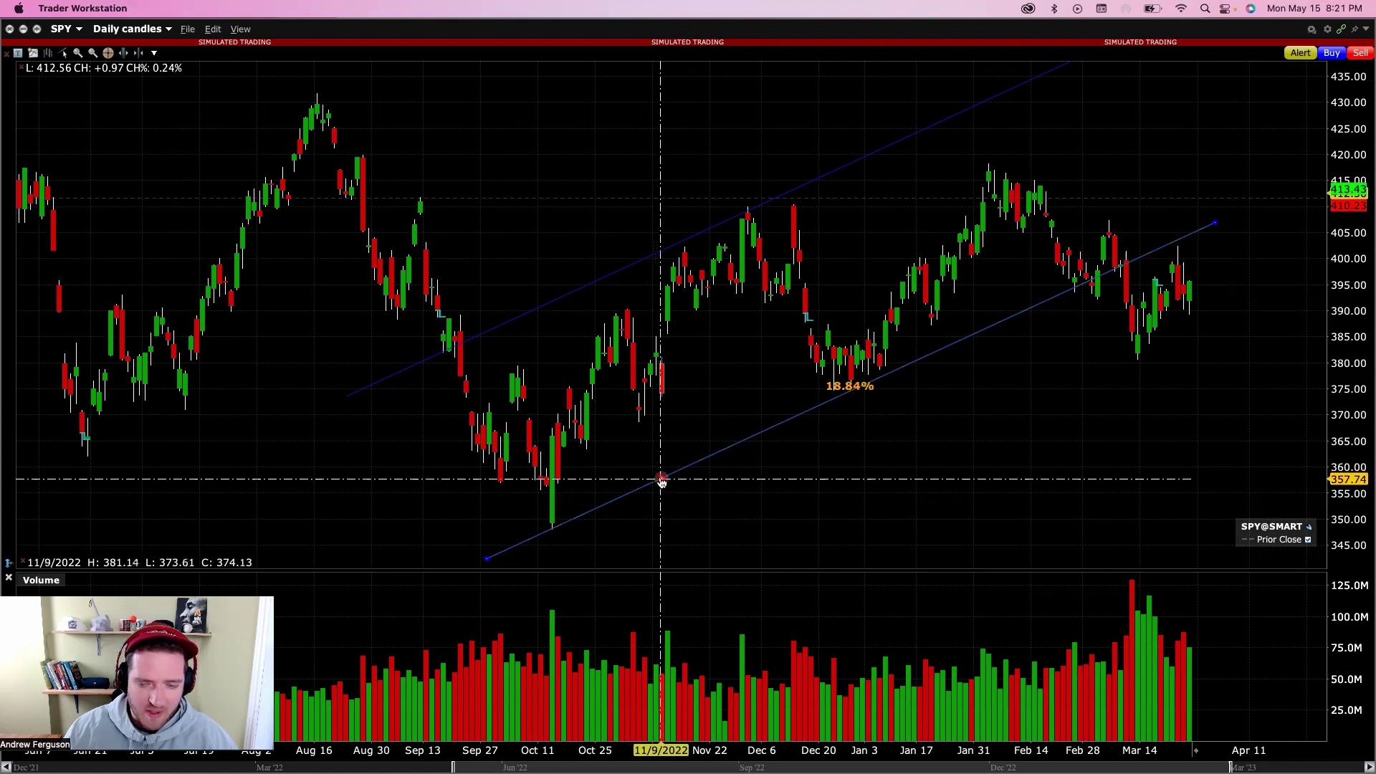
right_click(662, 482)
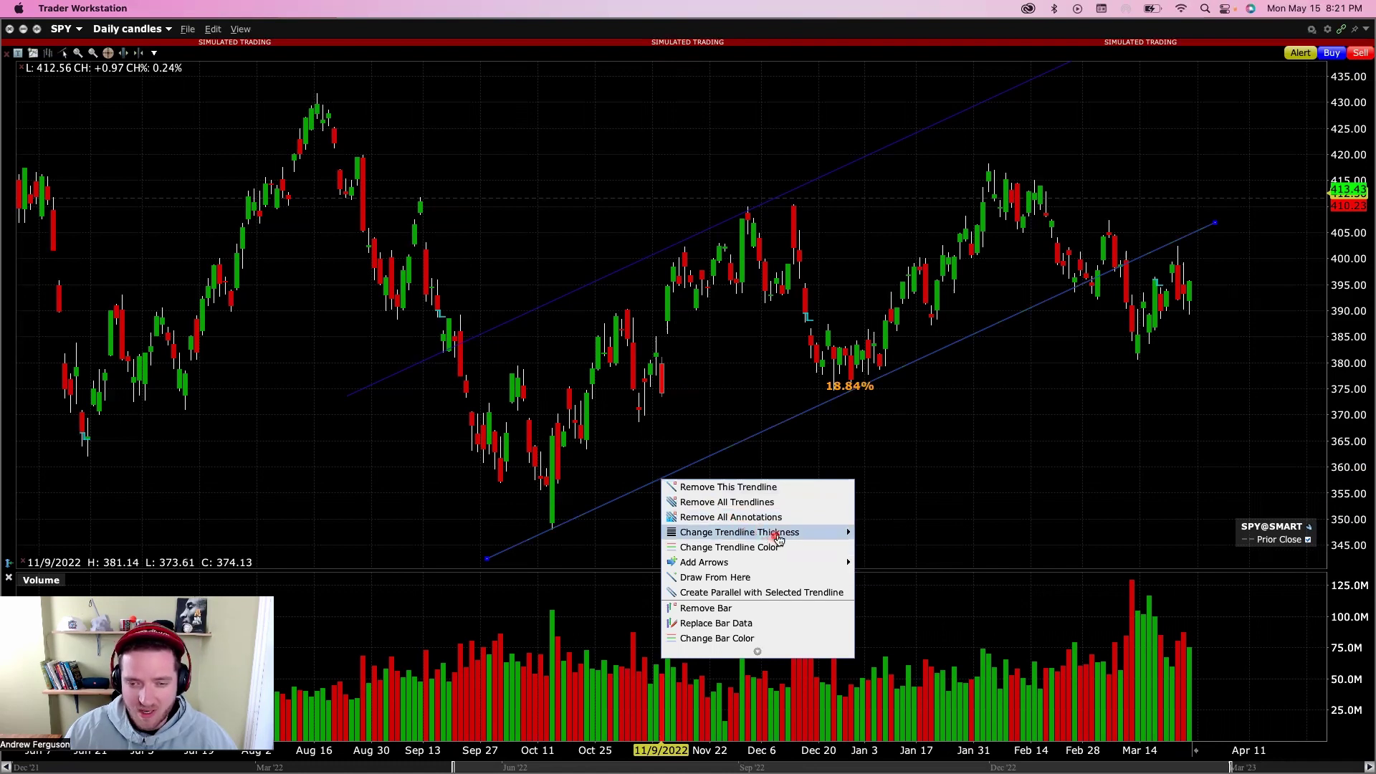
left_click(859, 570)
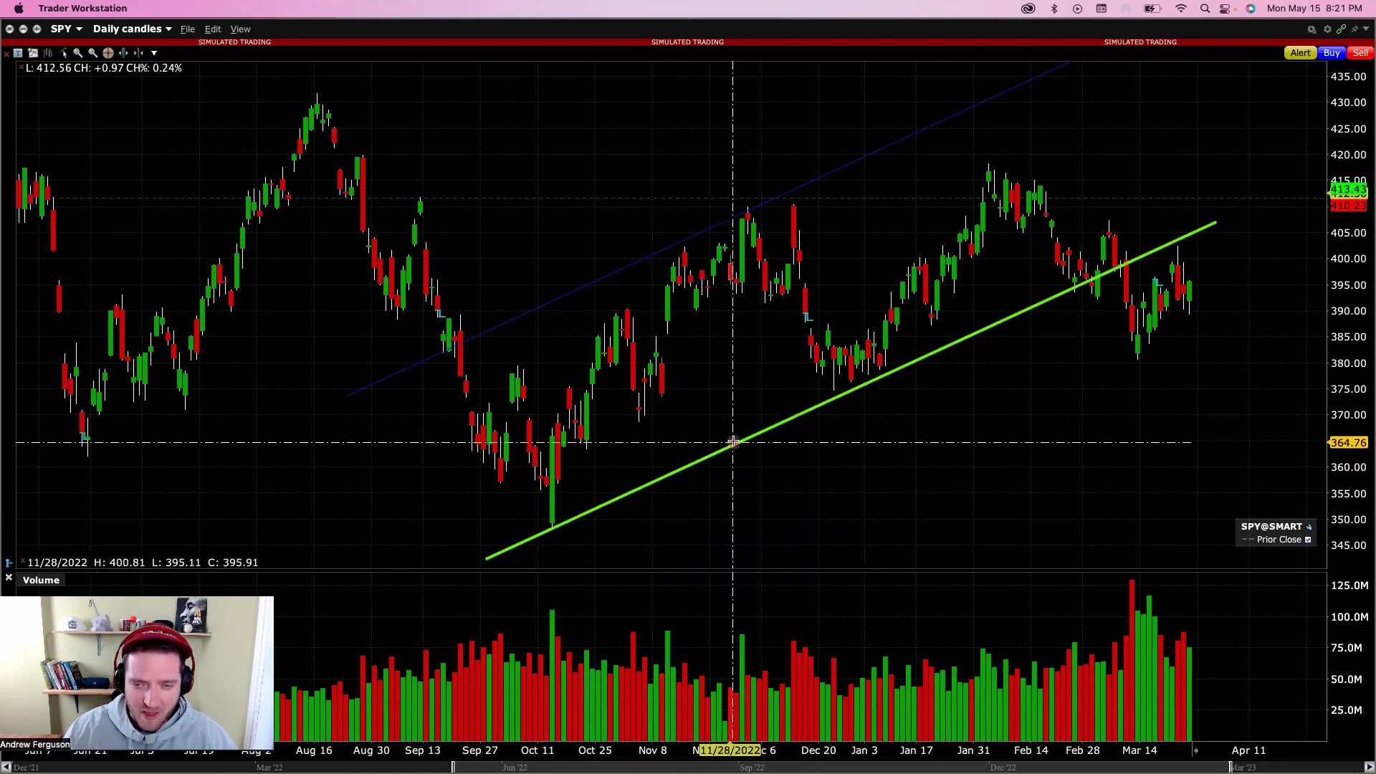
- Measure the rise from the lower trendline to the February high, then discard the measurement line
left_click_drag(744, 446, 1070, 147)
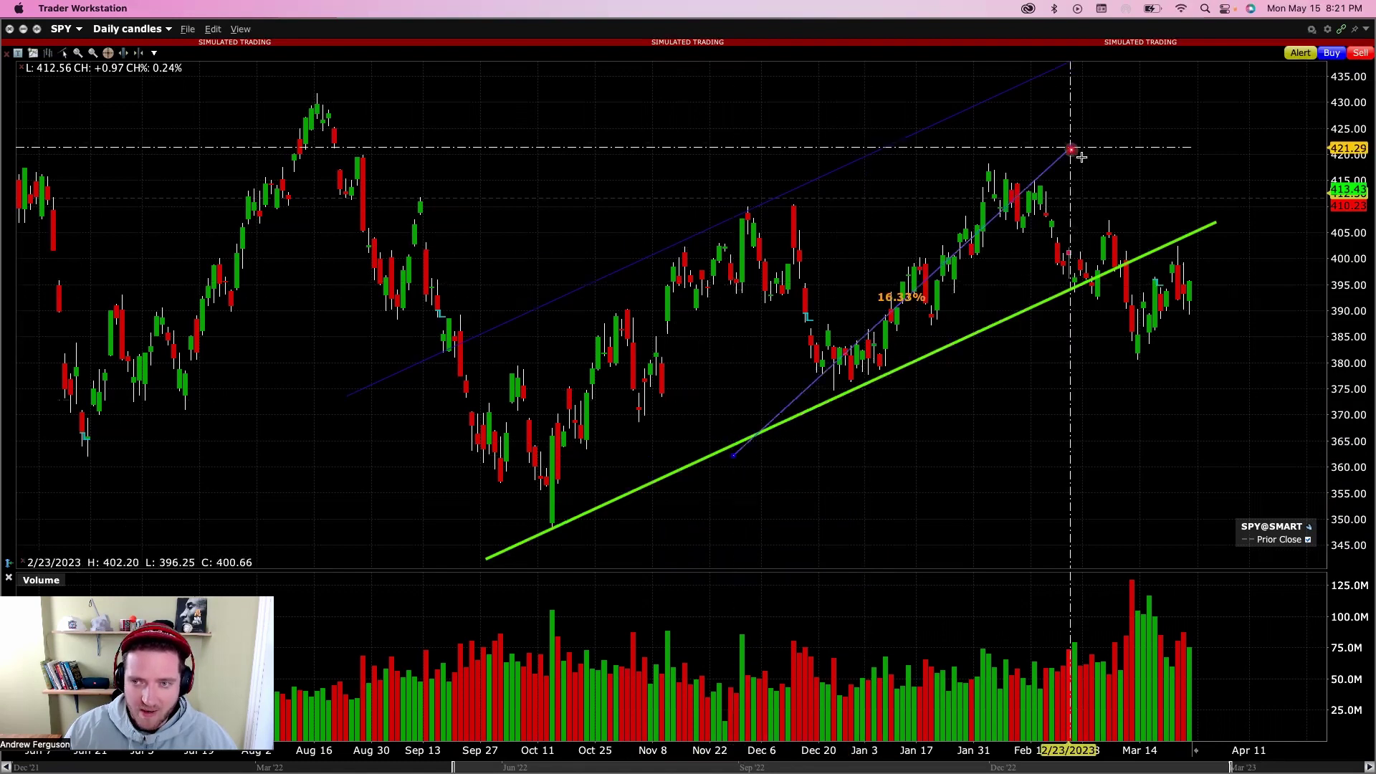
right_click(1080, 157)
key("Escape")
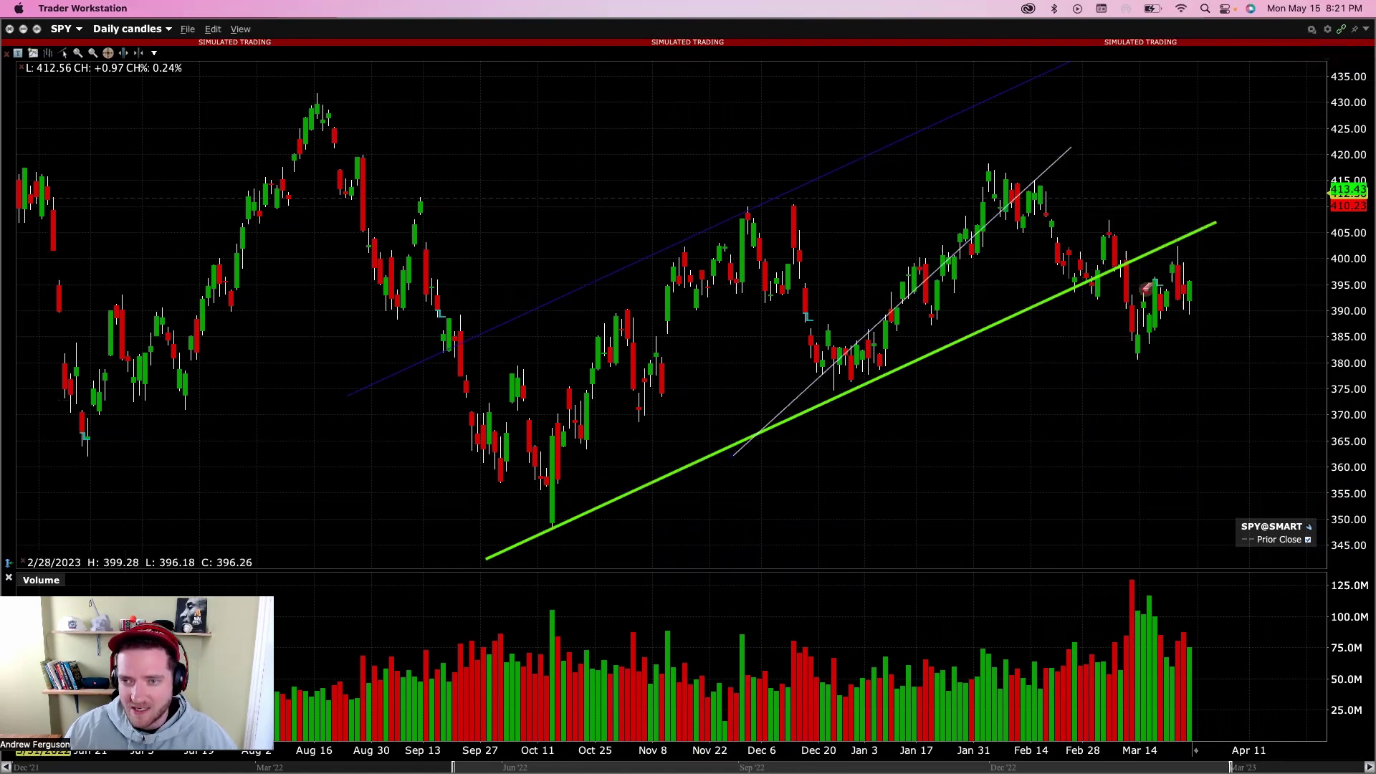
right_click(1043, 172)
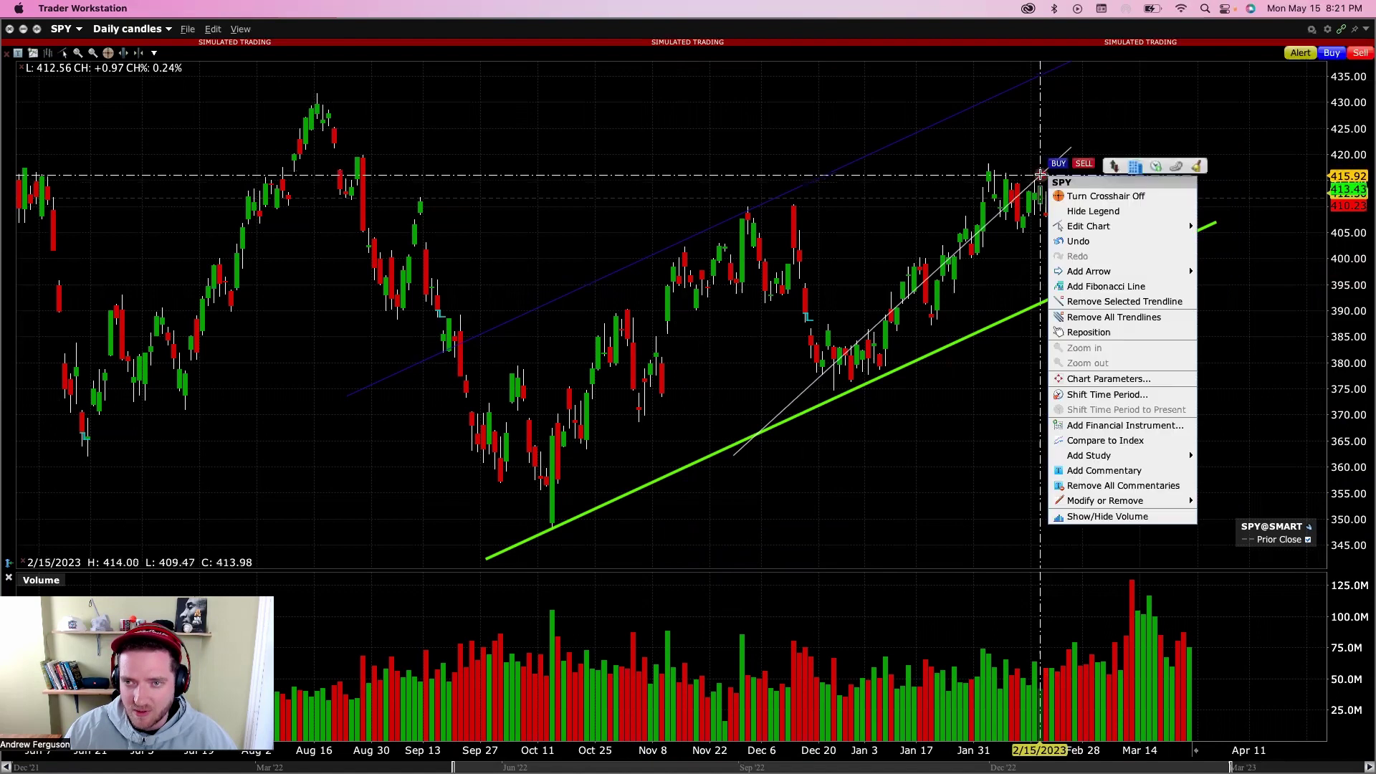
left_click(1032, 154)
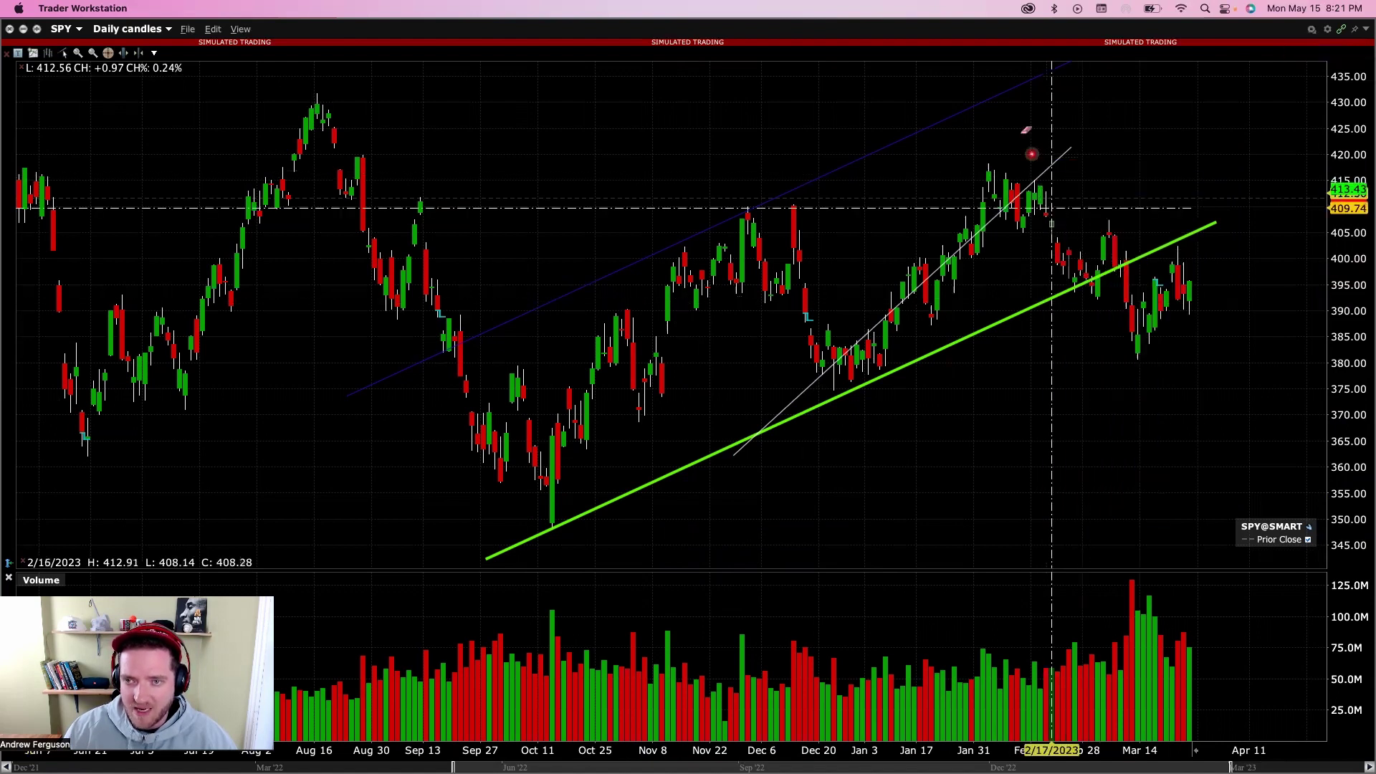
left_click(1046, 169)
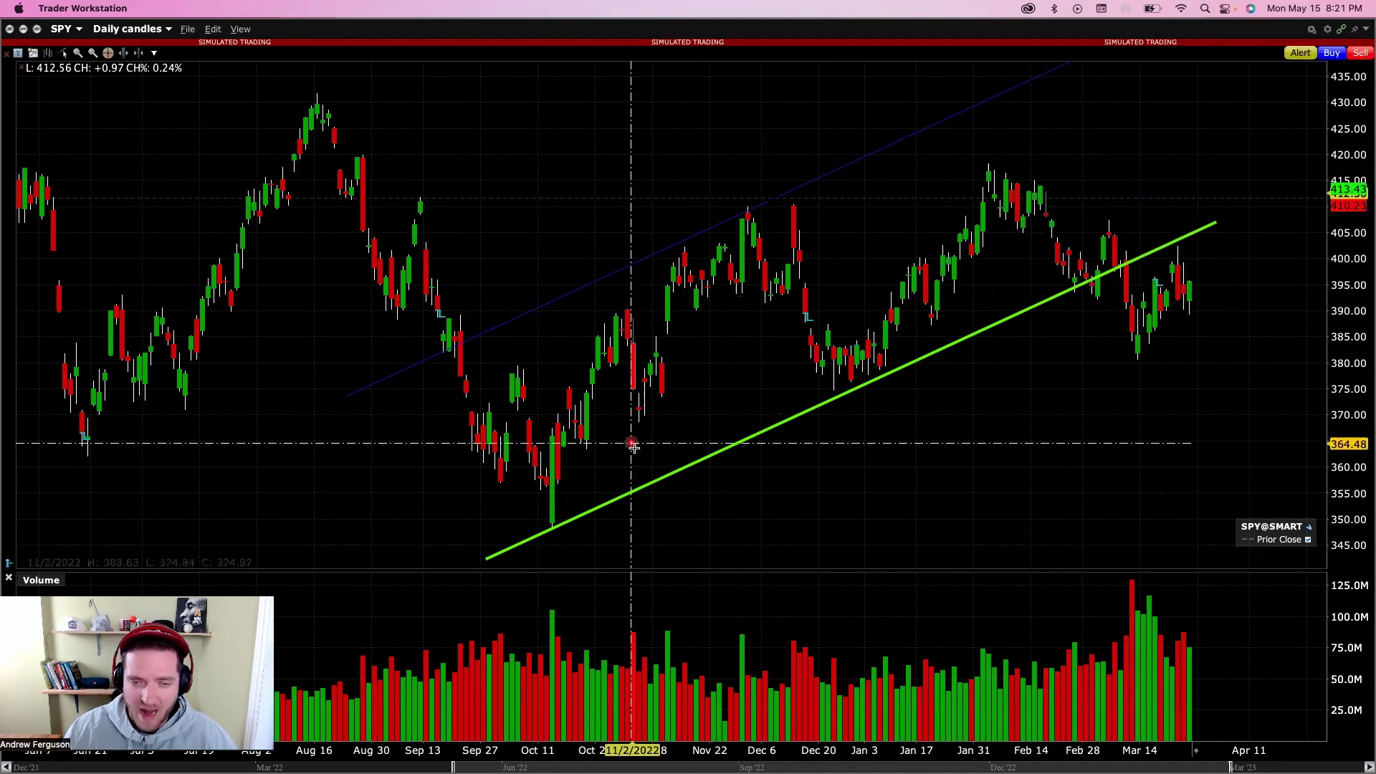
- Shift the green lower trendline slightly down and left
left_click(628, 495)
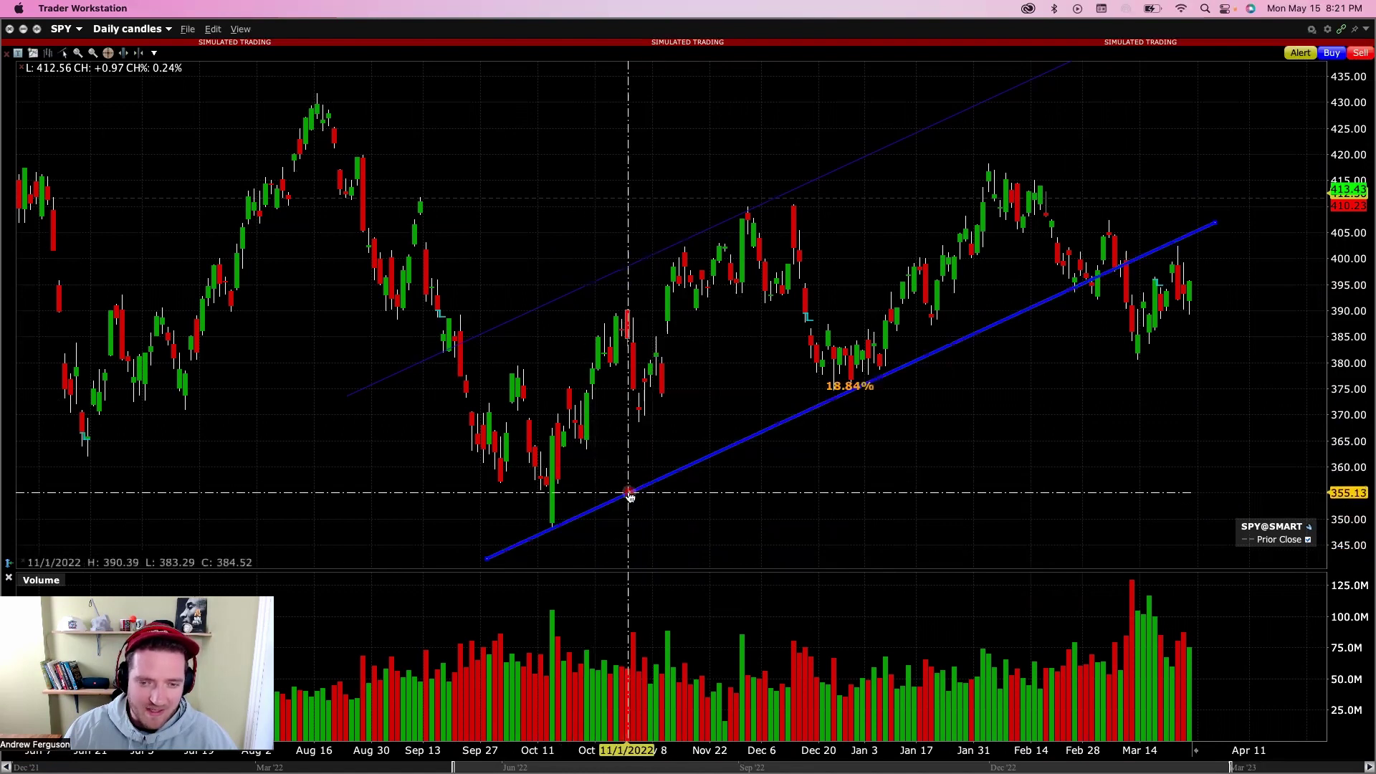
left_click_drag(629, 495, 600, 505)
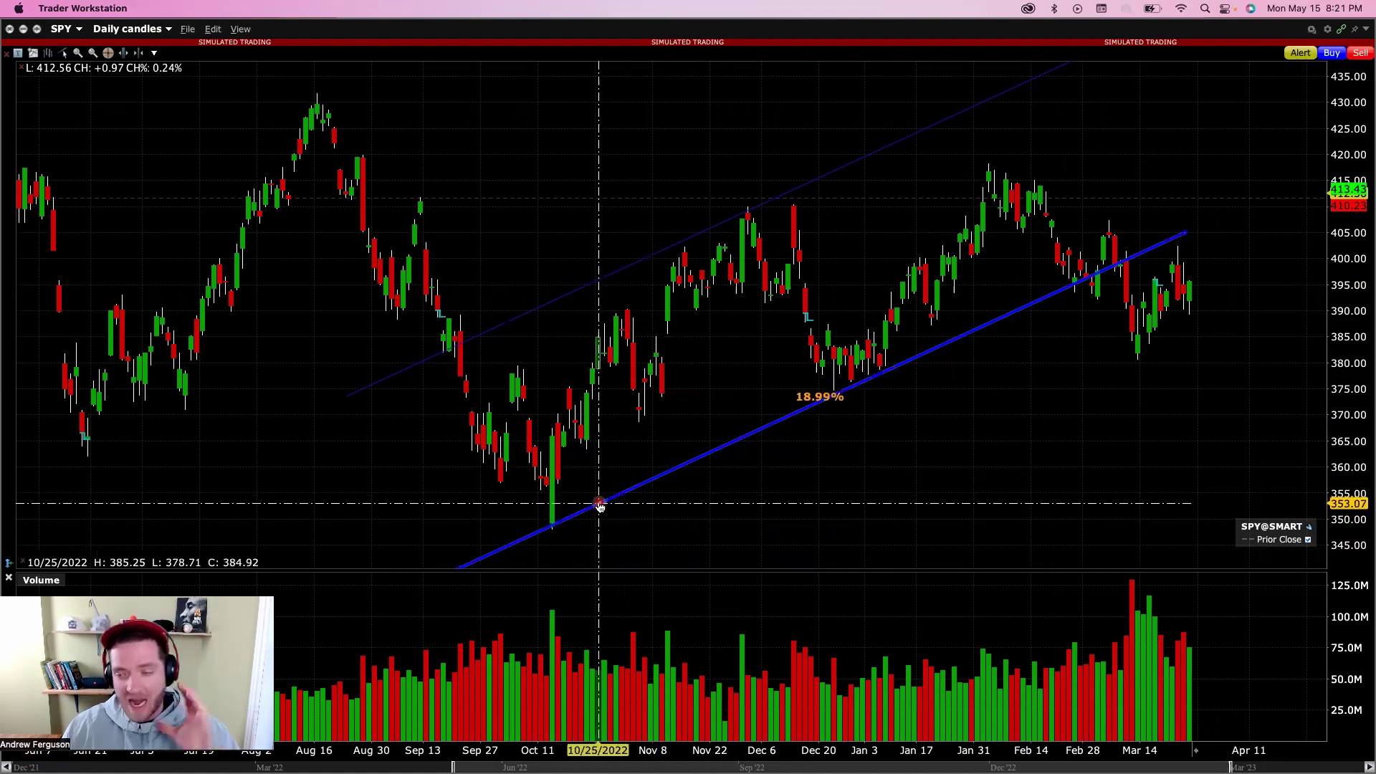
left_click_drag(599, 505, 600, 506)
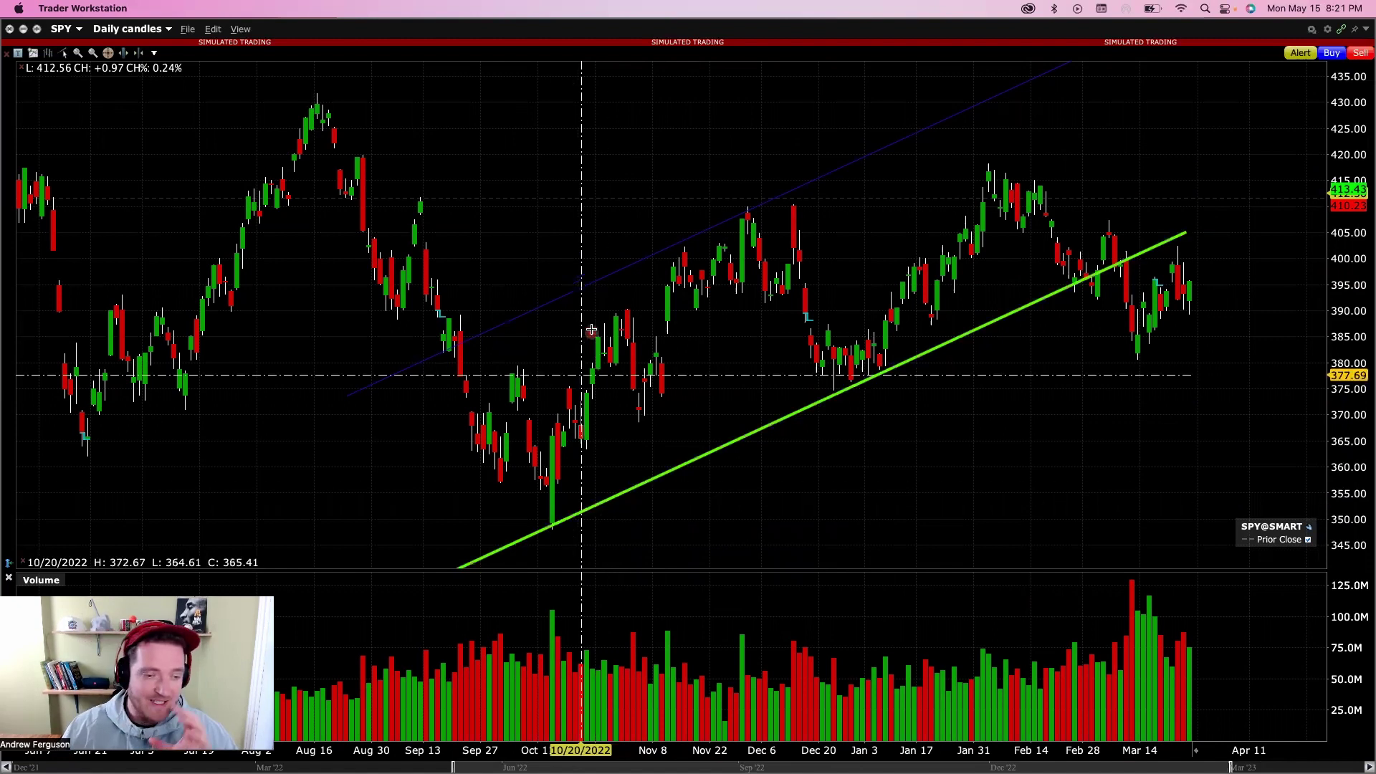
- Remove both channel trendlines, green lower and blue upper, from the SPY chart
right_click(574, 194)
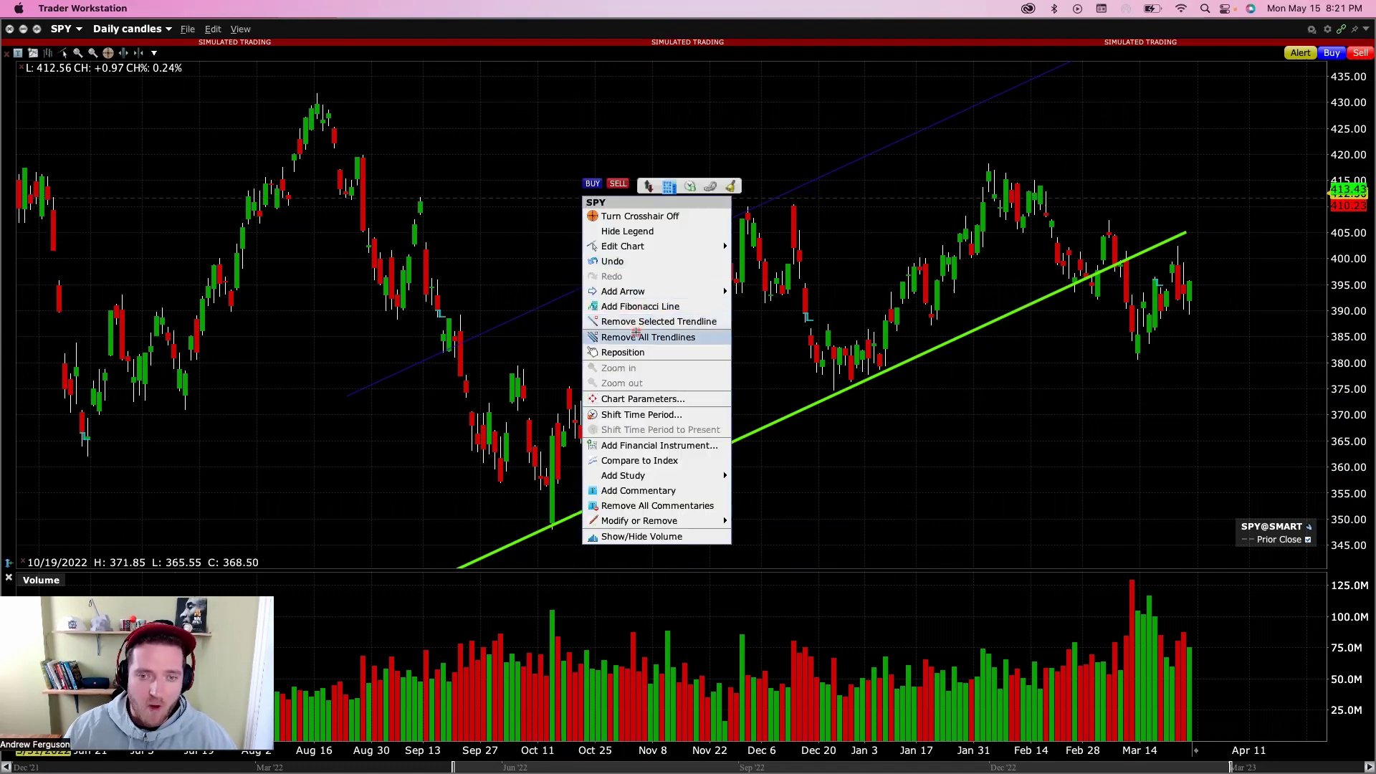
left_click(637, 335)
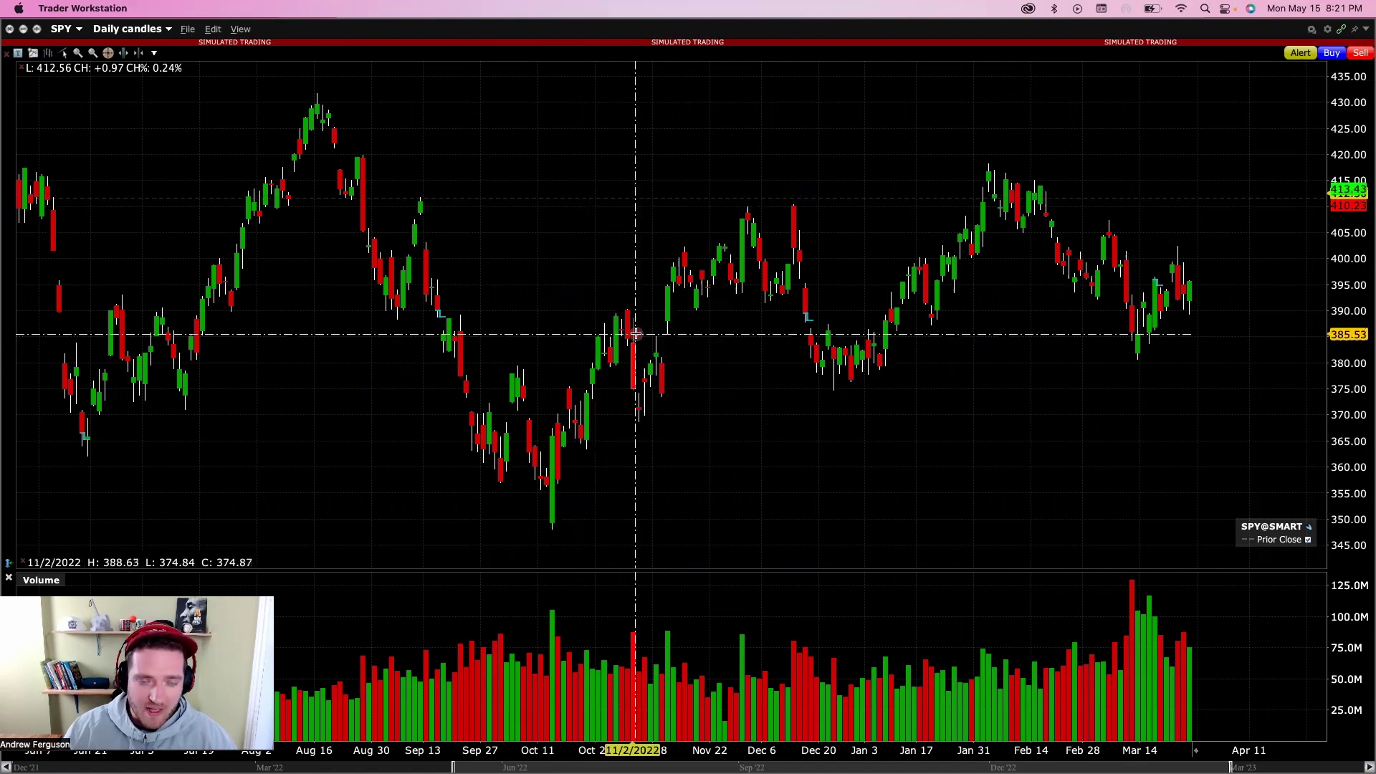
- Add a Fibonacci retracement anchored at the 347.84 October low and the 418.54 February high
right_click(508, 236)
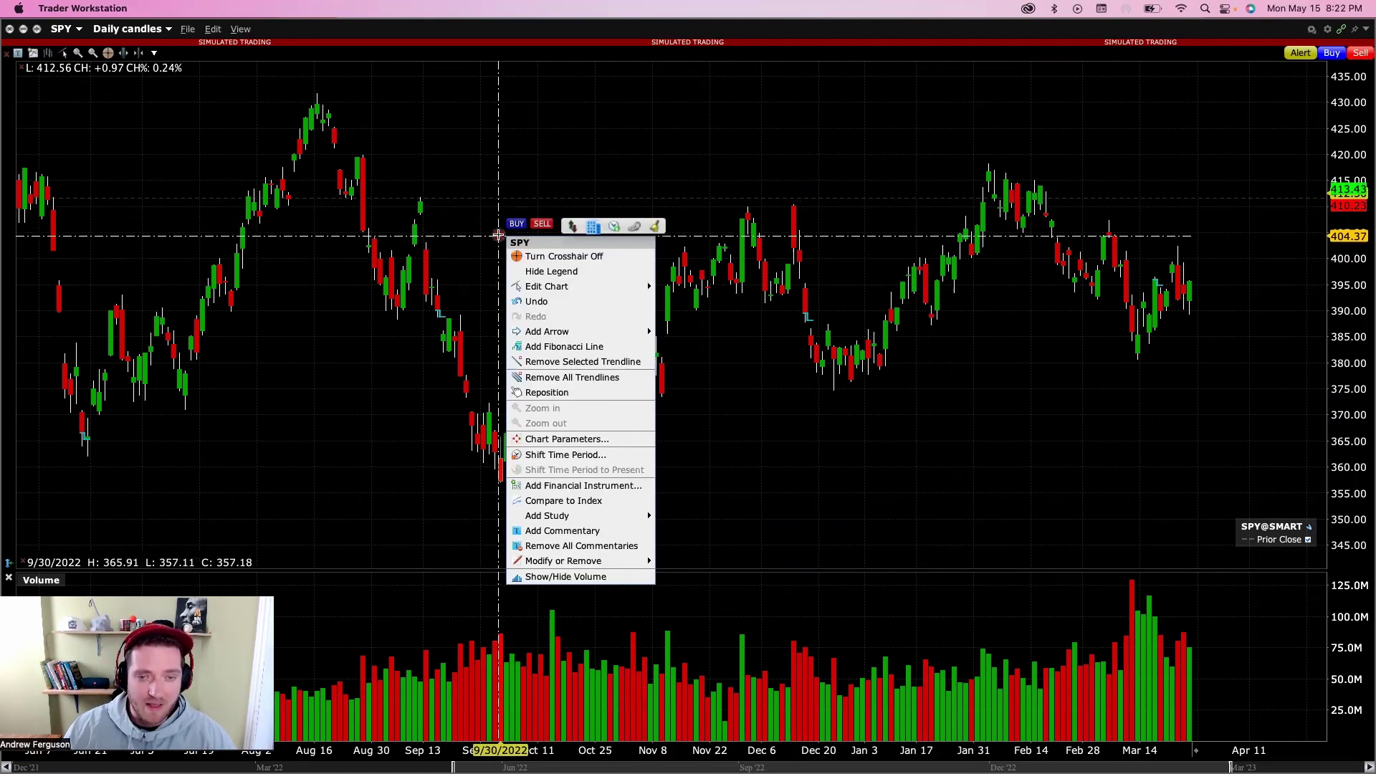
left_click(551, 347)
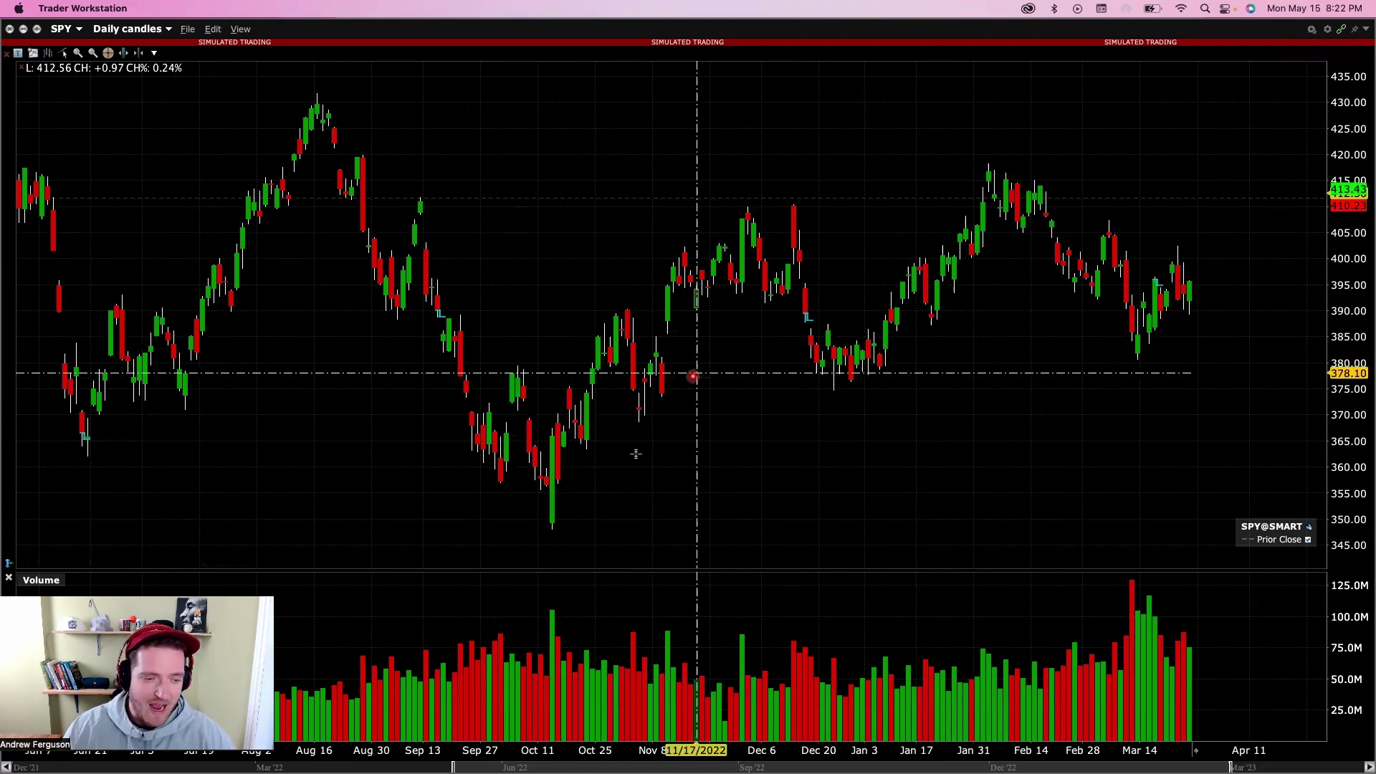
left_click(584, 516)
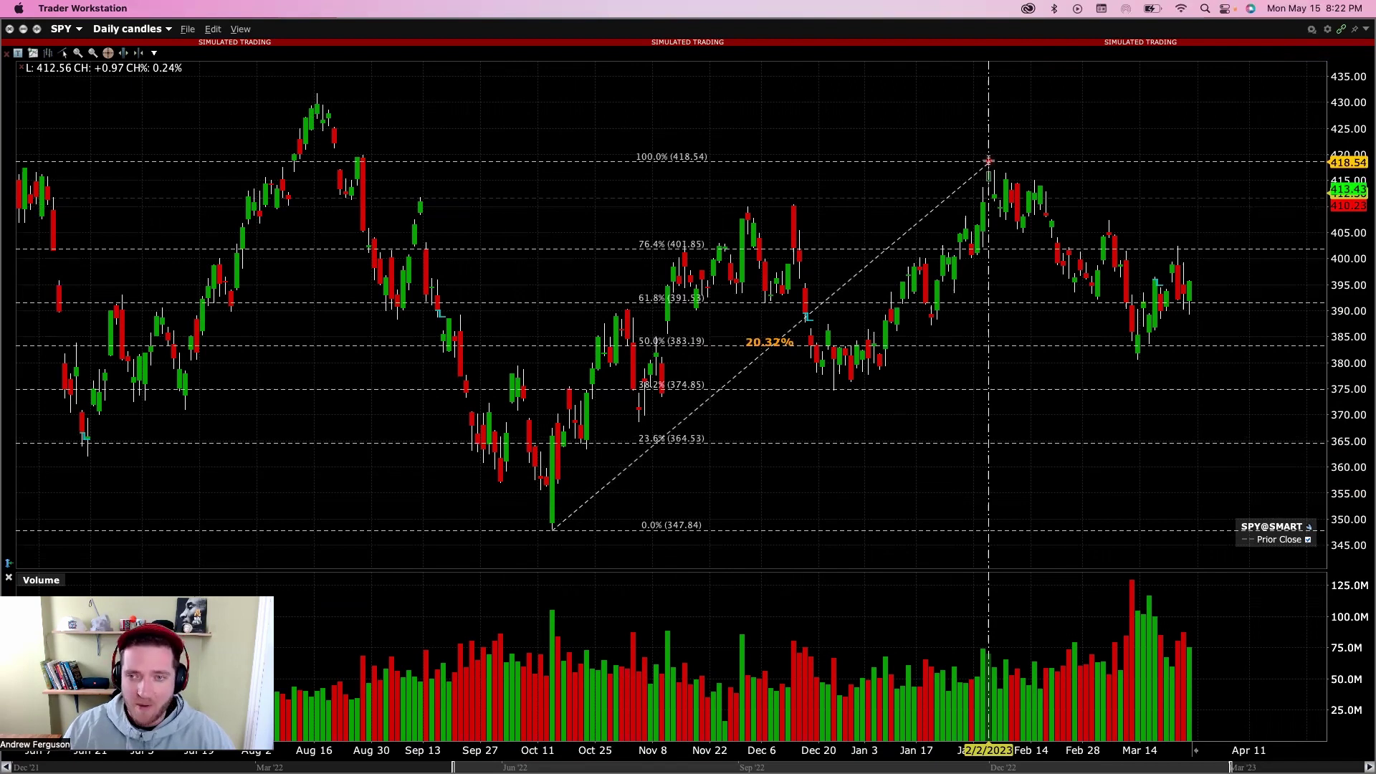
left_click(989, 161)
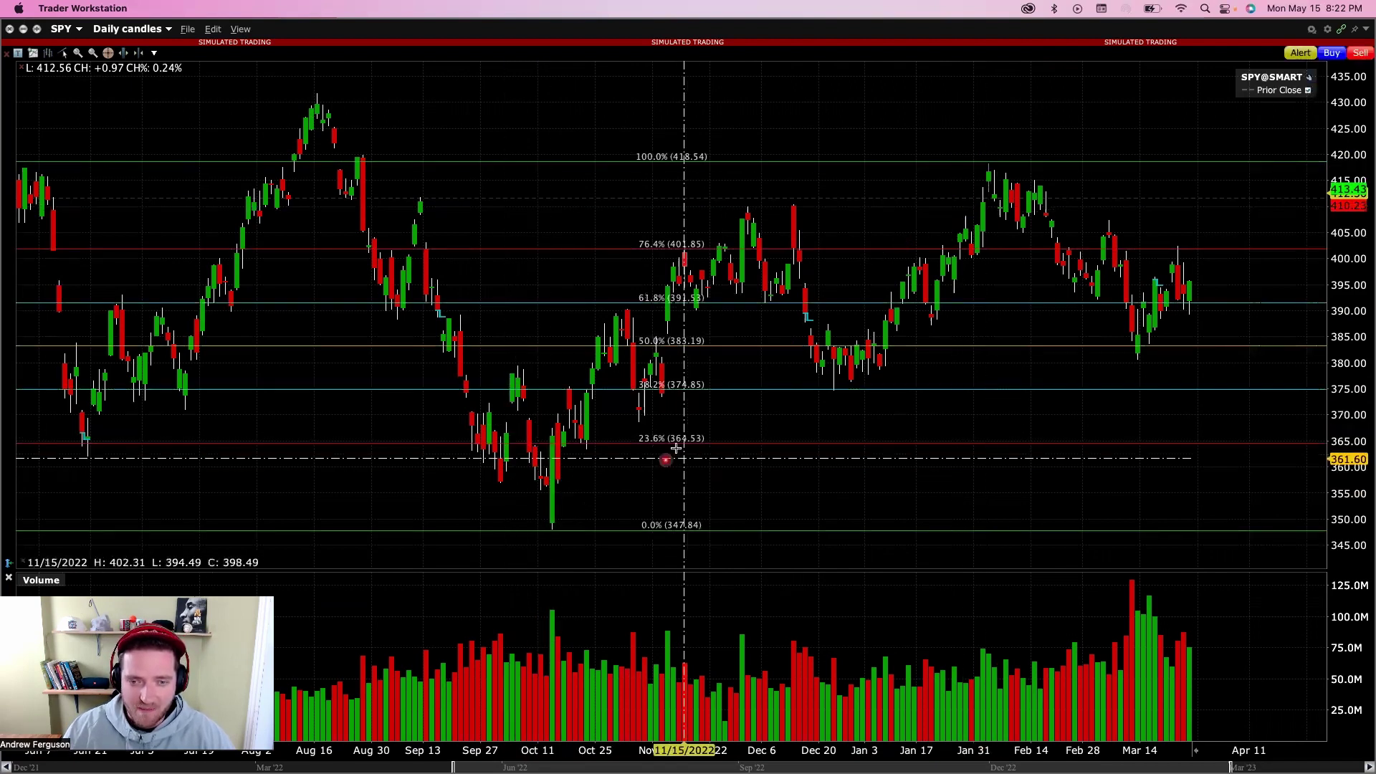
scroll(726, 436, "down", 2)
scroll(723, 444, "down", 2)
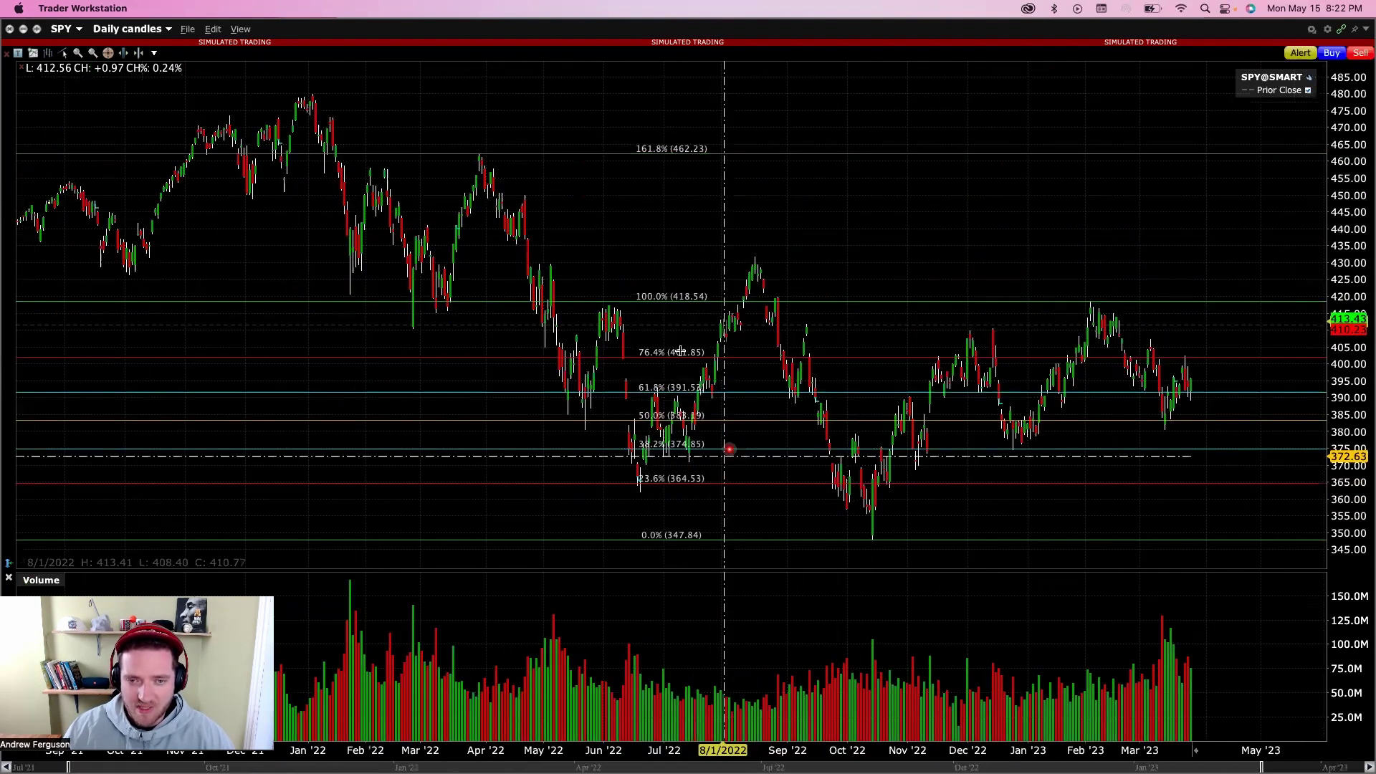
scroll(733, 450, "up", 4)
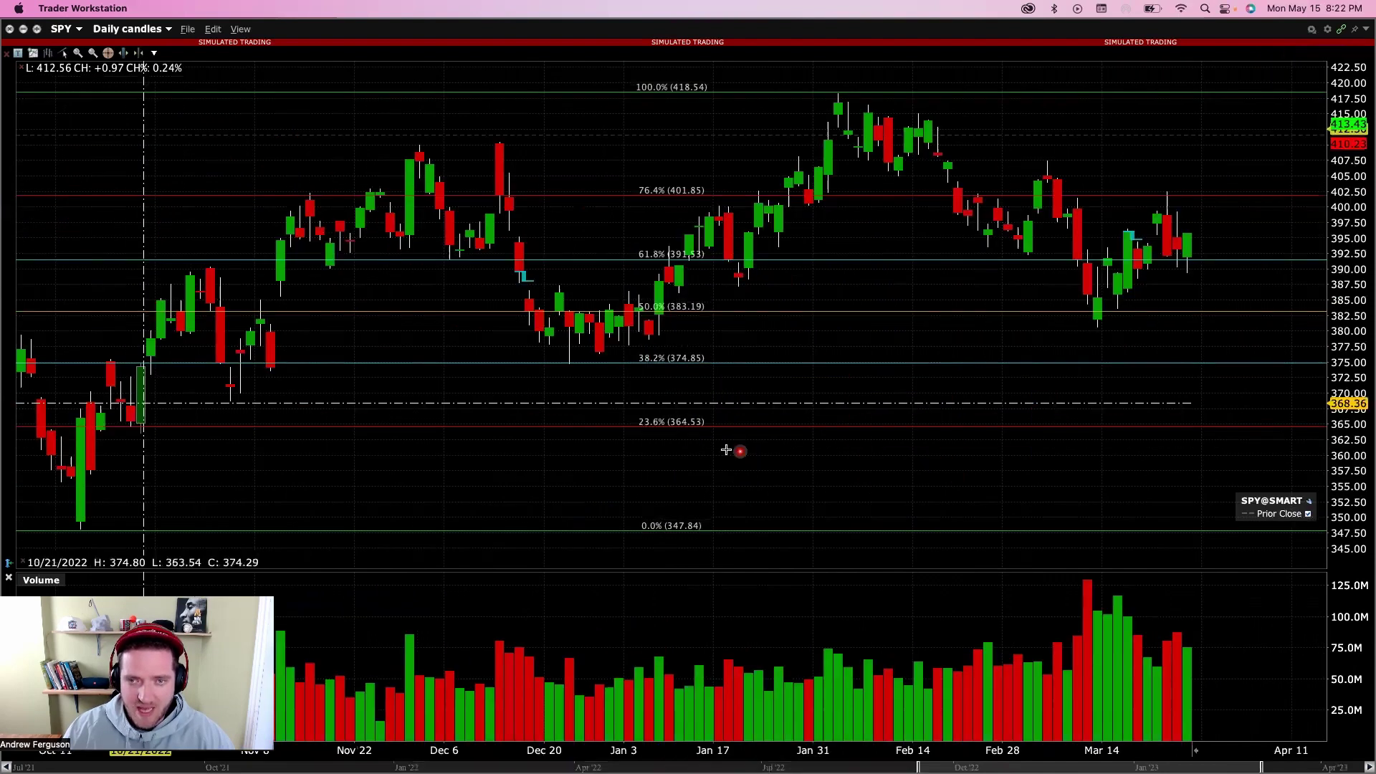
scroll(745, 170, "down", 2)
left_click_drag(776, 307, 738, 364)
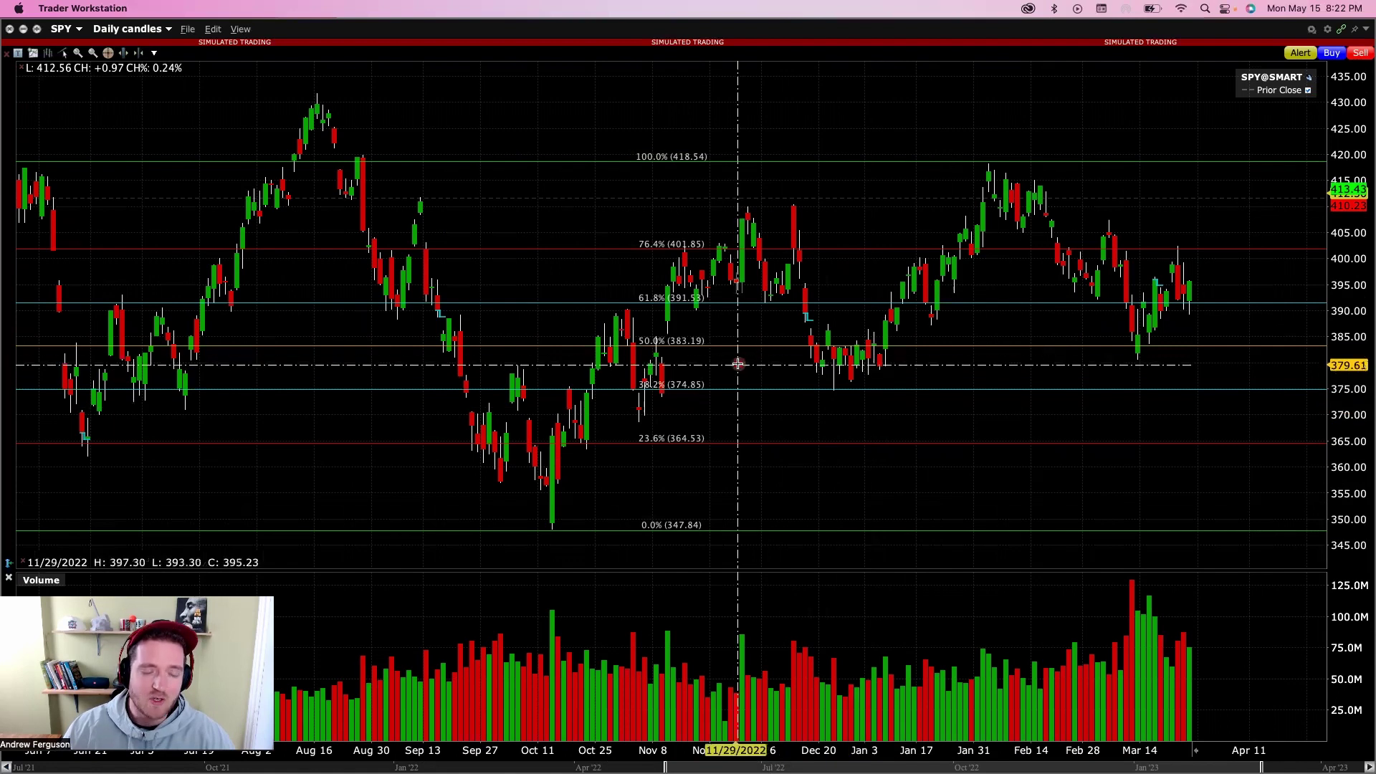
- Clear the old retracement and draw a new one from the 431.88 high to the 347.57 low
right_click(569, 145)
left_click(642, 283)
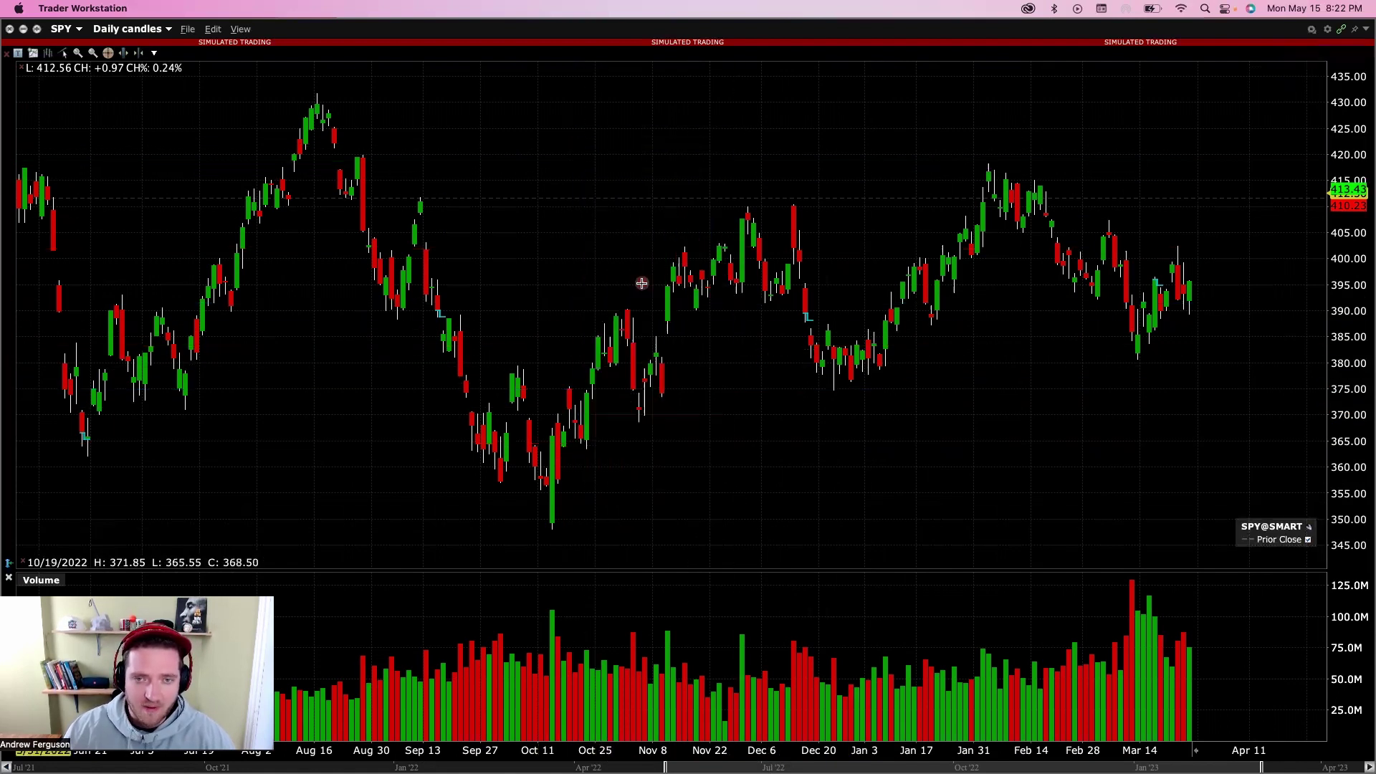
right_click(376, 136)
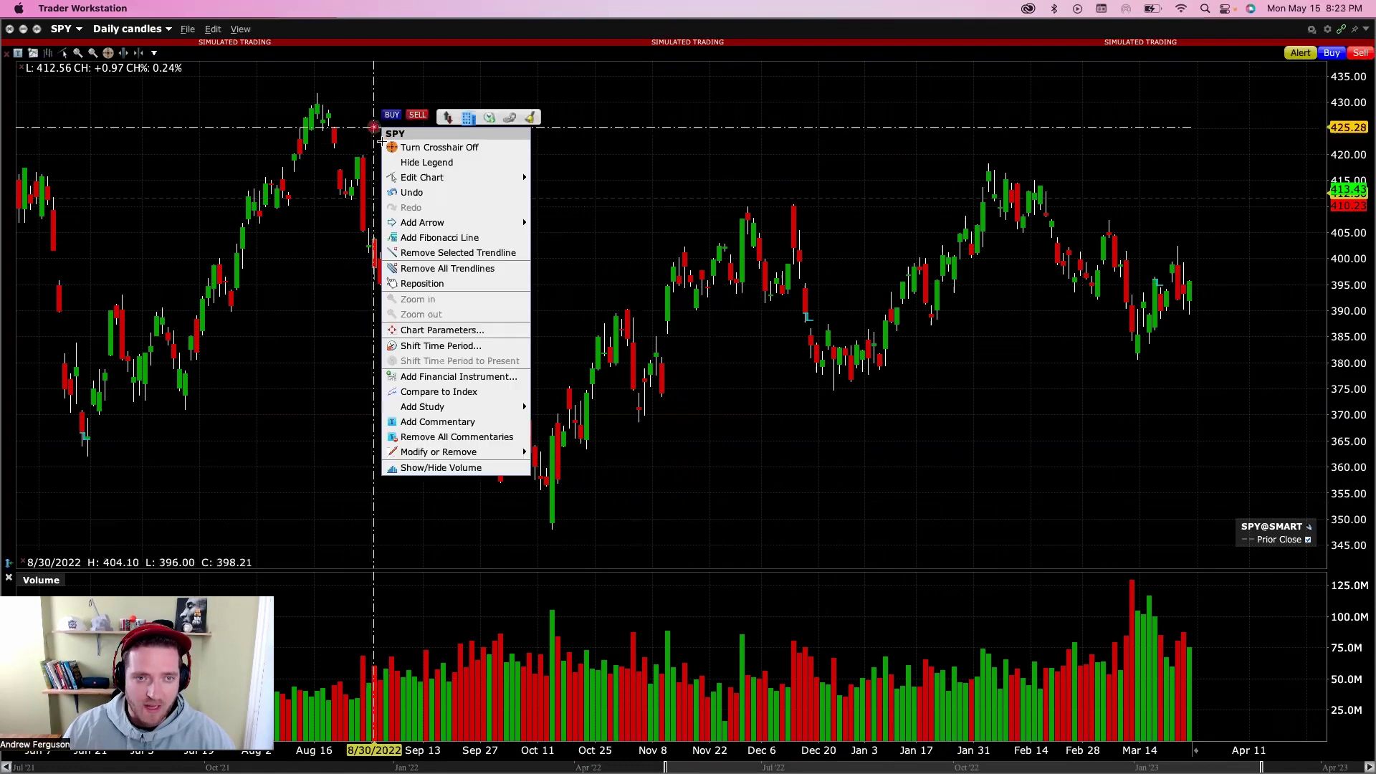
left_click(450, 237)
left_click_drag(316, 93, 550, 531)
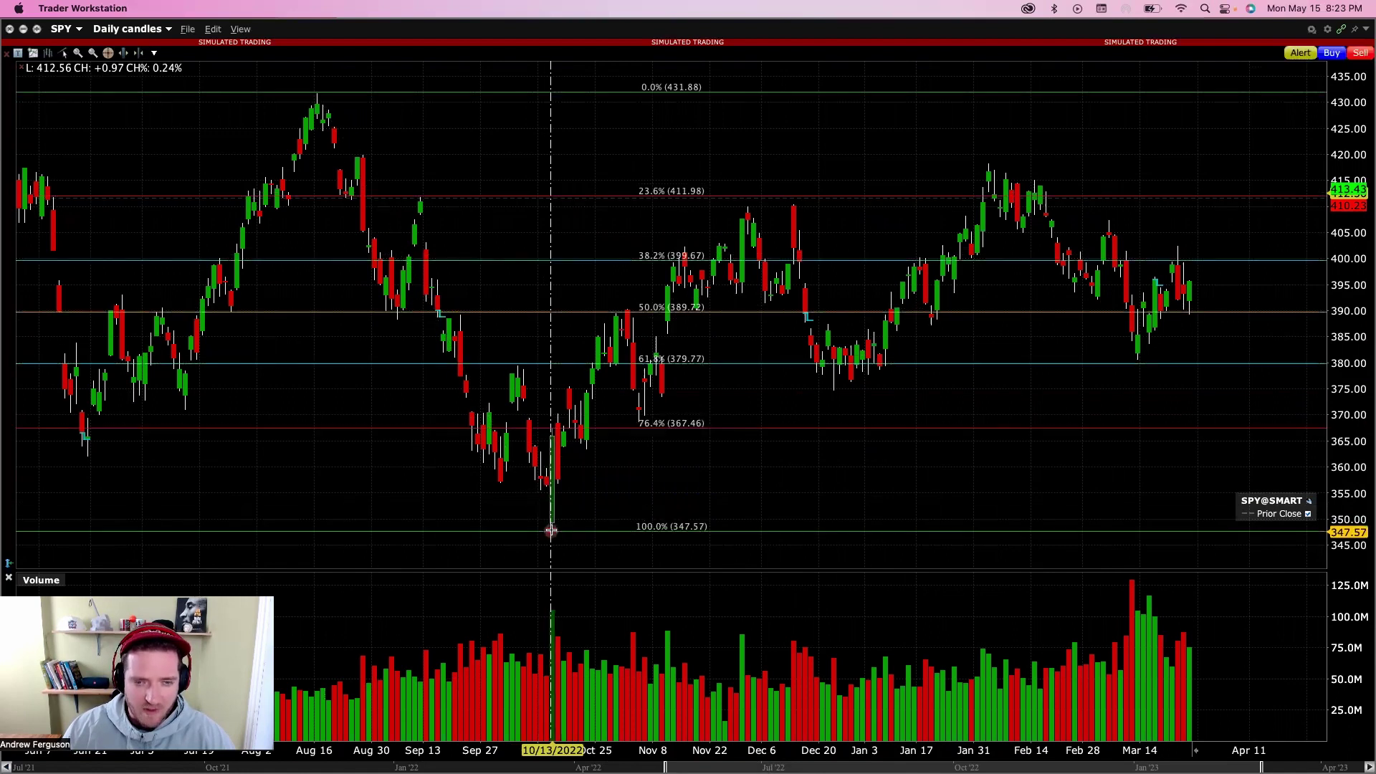